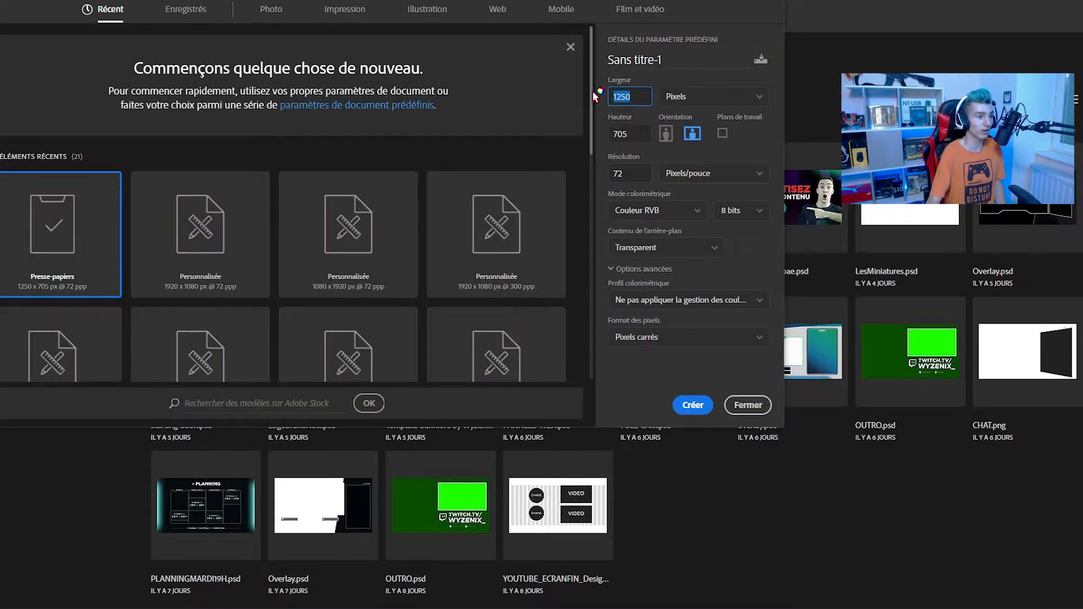
Create a transparent 1920 × 1080 px document at 300 pixels per inch and fill its layer with dark grey.
{"action": "type", "text": "1920"}
{"action": "key", "text": "Tab"}
{"action": "type", "text": "1080"}
{"action": "key", "text": "Tab"}
{"action": "type", "text": "300"}
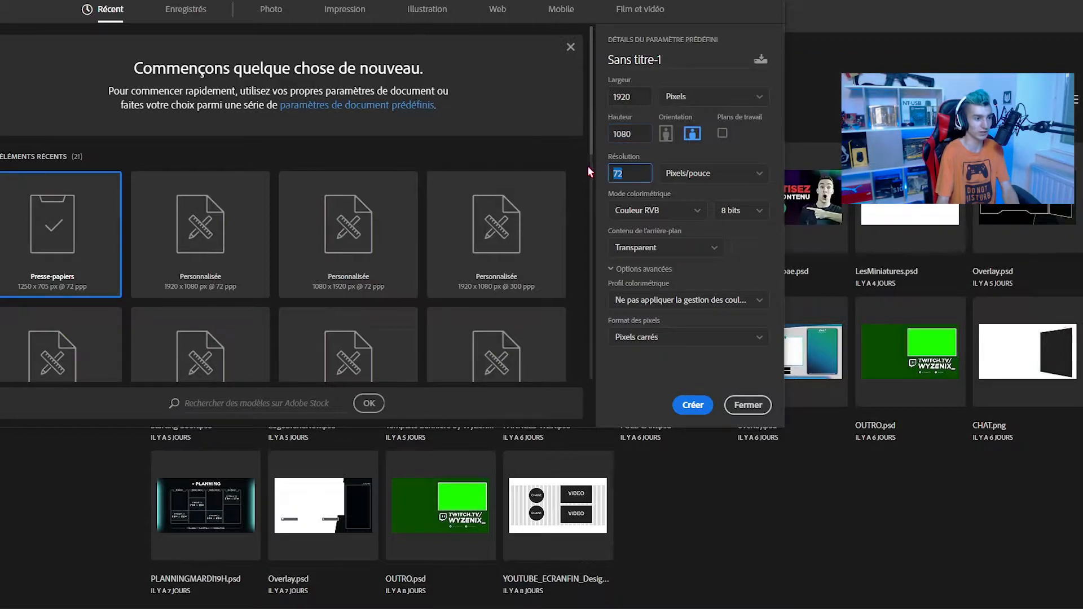
{"action": "left_click", "coordinate": [692, 406]}
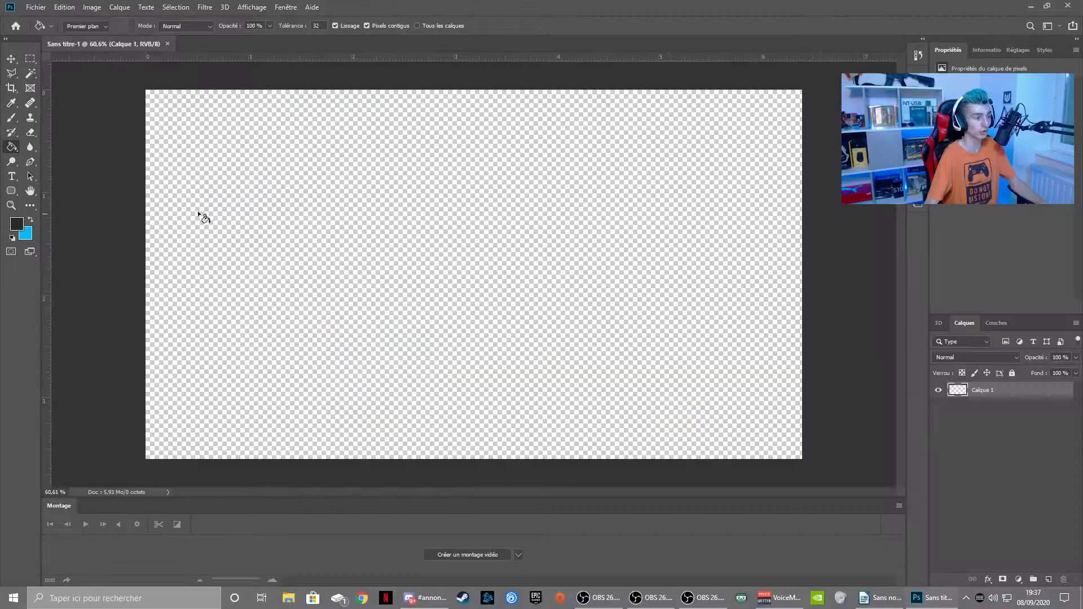
{"action": "left_click", "coordinate": [764, 382]}
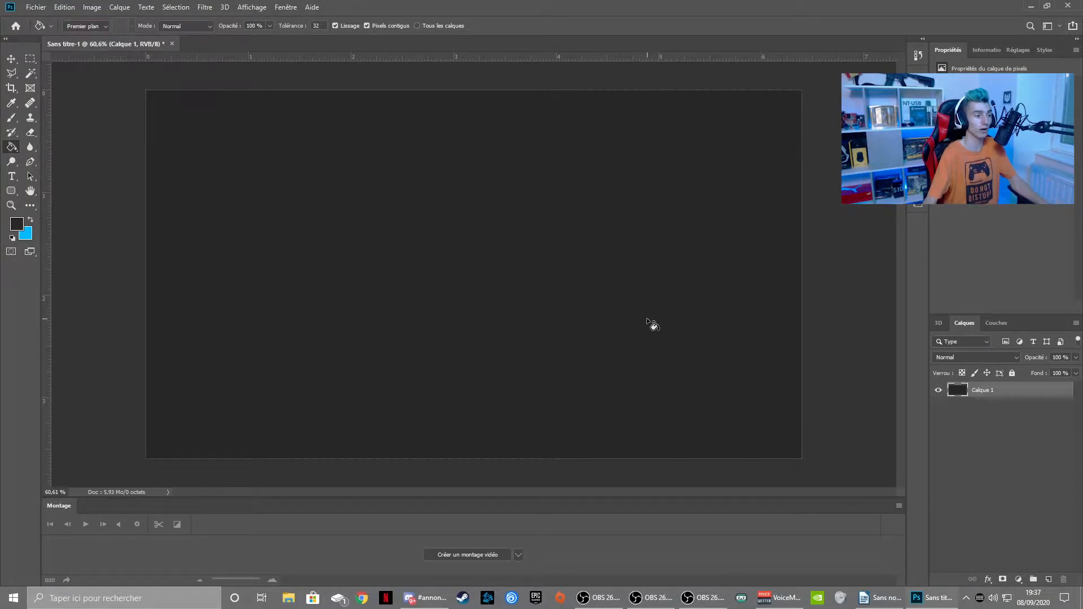
Draw a circle about 895 px in diameter on the canvas with the Ellipse tool.
{"action": "right_click", "coordinate": [12, 191]}
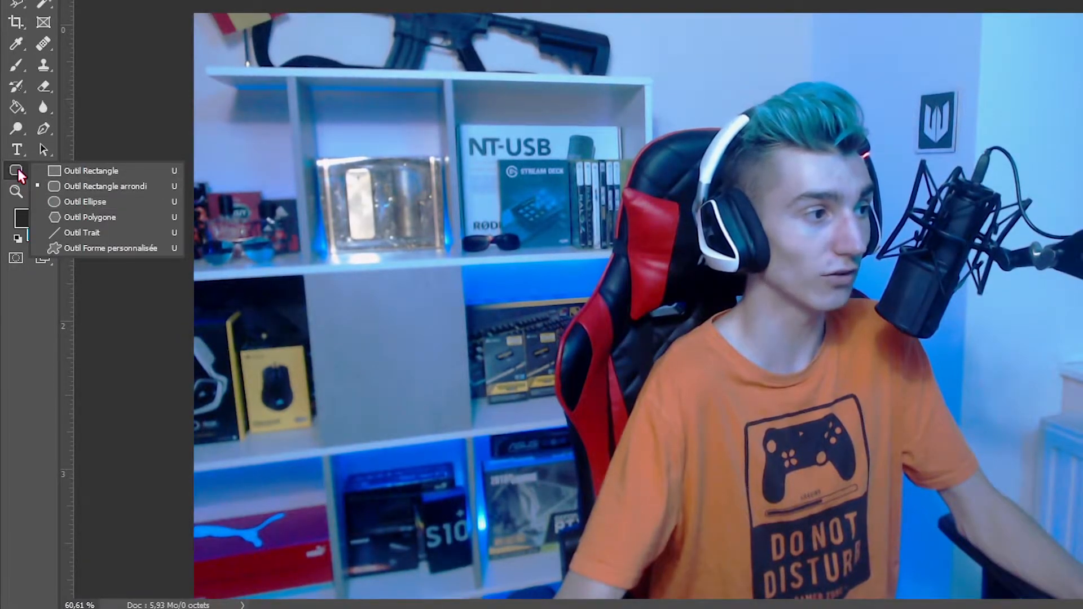
{"action": "left_click", "coordinate": [72, 200]}
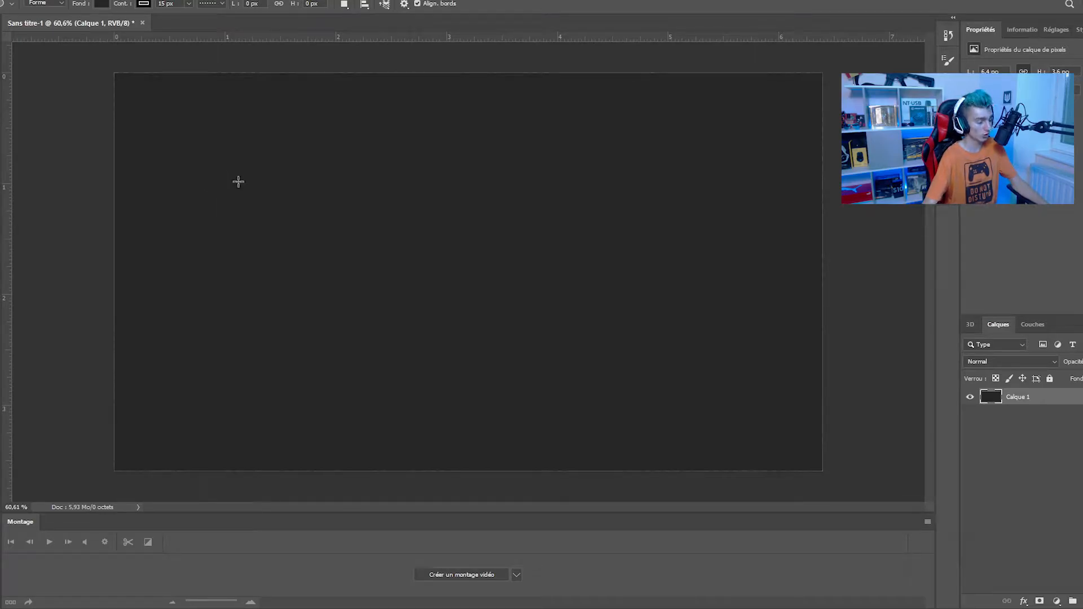
{"action": "mouse_move", "coordinate": [282, 149]}
{"action": "left_mouse_down"}
{"action": "mouse_move", "coordinate": [385, 229]}
{"action": "mouse_move", "coordinate": [564, 336]}
{"action": "mouse_move", "coordinate": [818, 467]}
{"action": "left_mouse_up"}
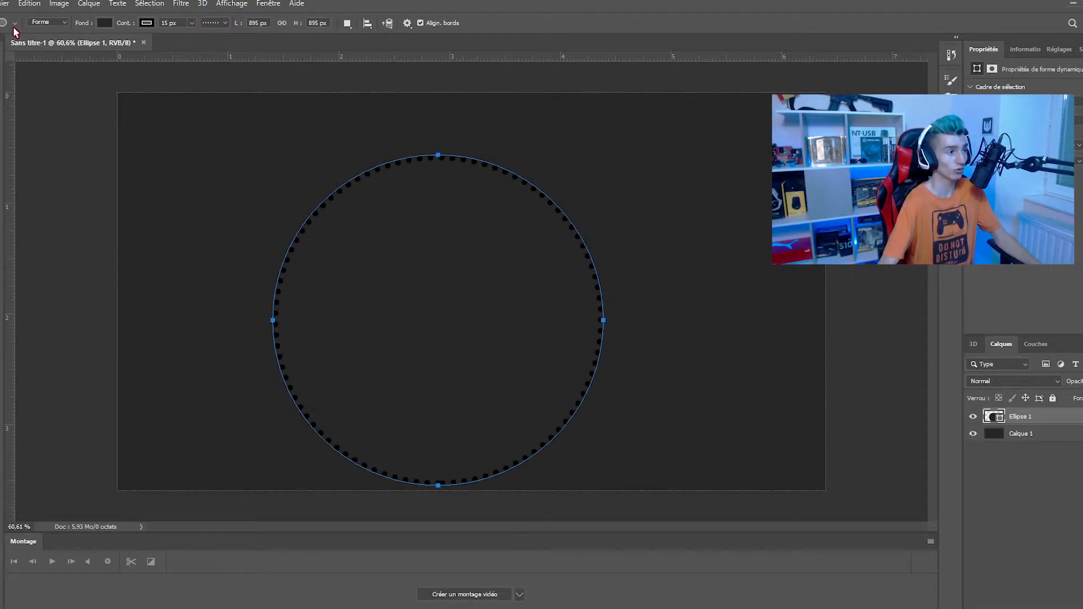
Remove the circle's fill so that only its outline is drawn.
{"action": "left_click", "coordinate": [104, 22]}
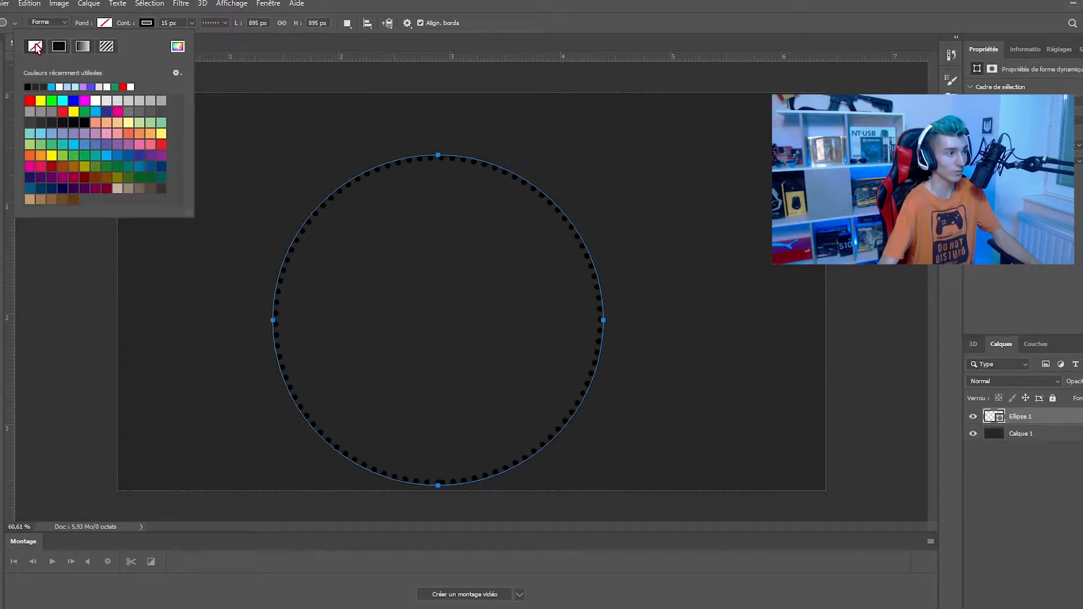
{"action": "left_click", "coordinate": [149, 25]}
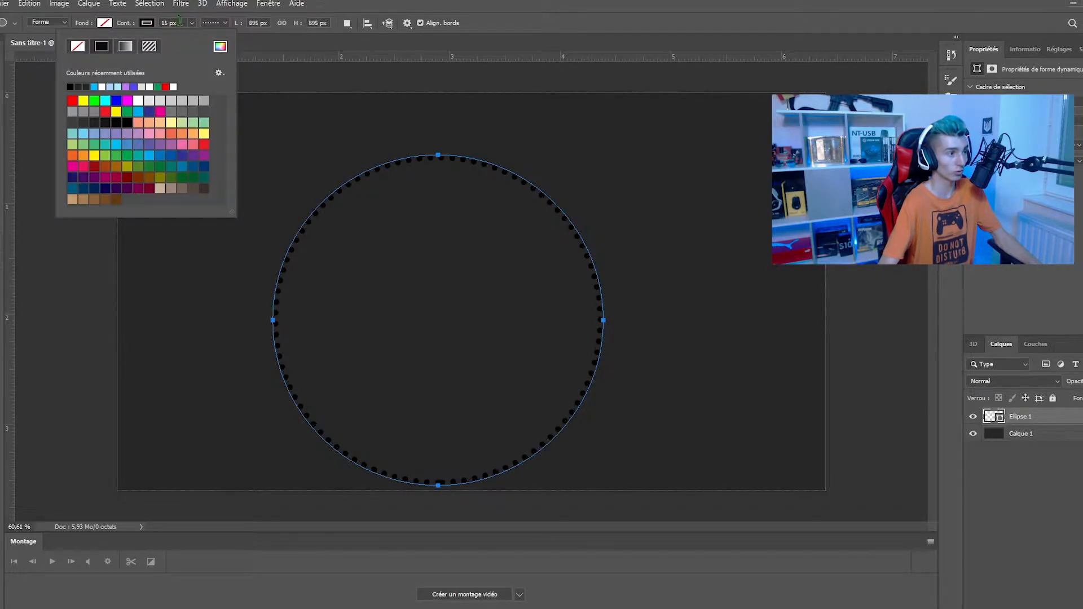
{"action": "left_click", "coordinate": [179, 23]}
{"action": "left_click", "coordinate": [147, 24]}
{"action": "left_click", "coordinate": [73, 26]}
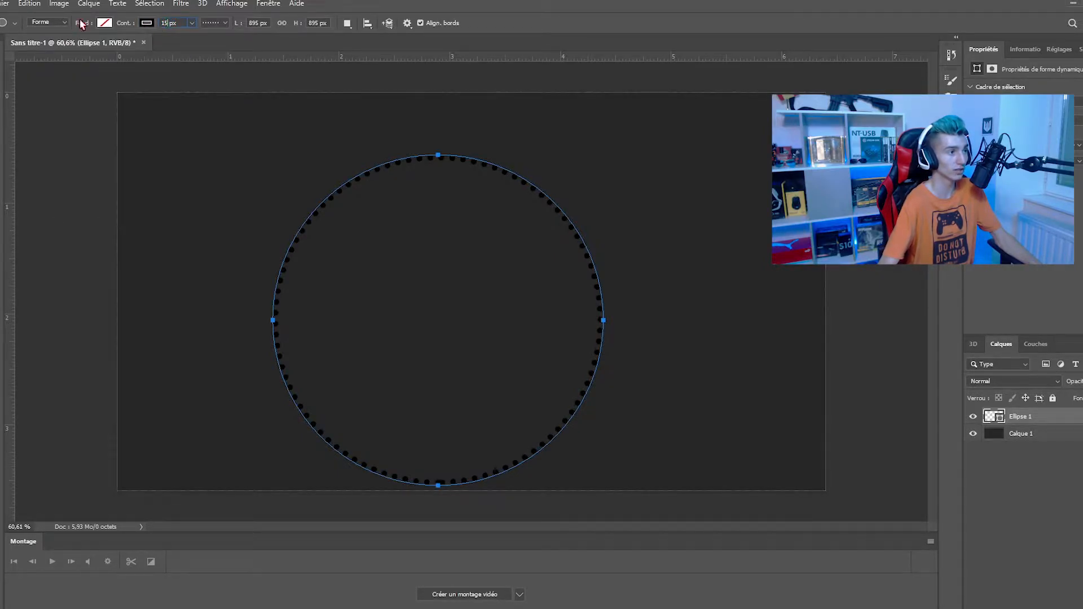
Change the circle's outline to a solid line and colour it white.
{"action": "left_click", "coordinate": [217, 23]}
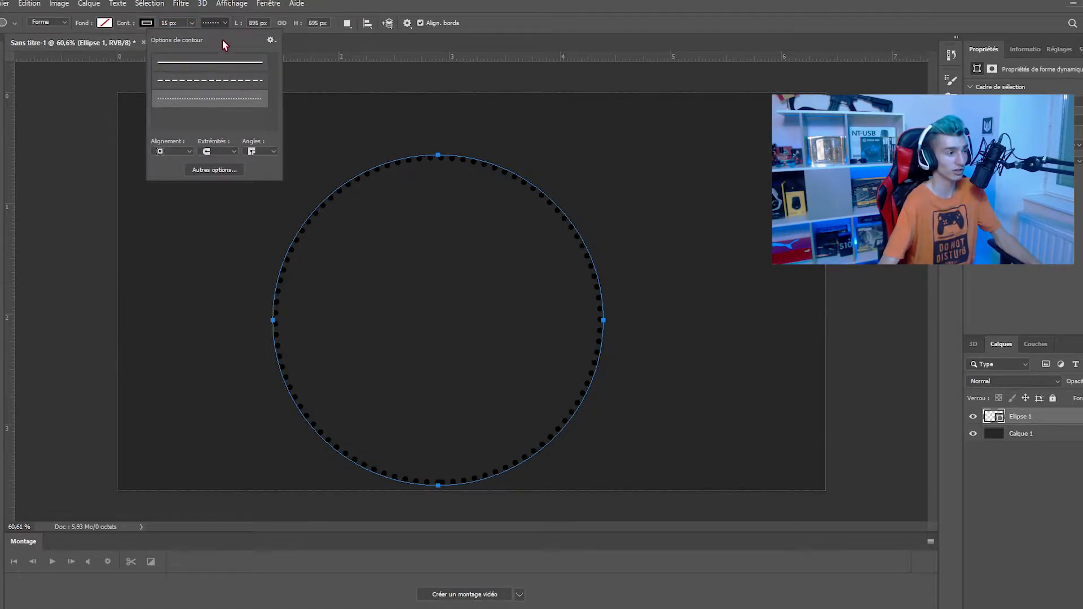
{"action": "left_click", "coordinate": [220, 68]}
{"action": "left_click", "coordinate": [214, 80]}
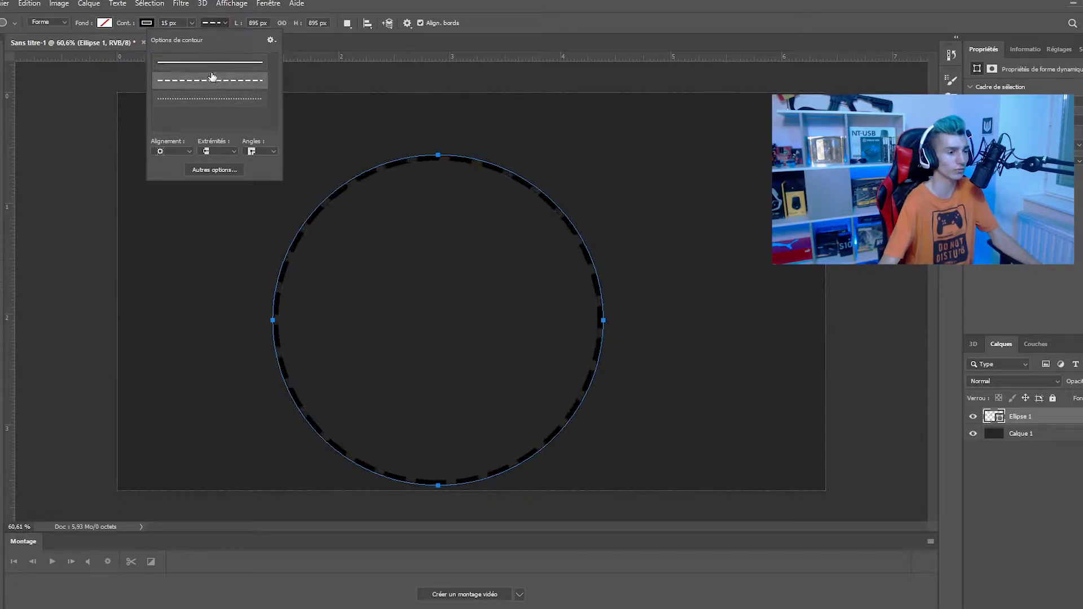
{"action": "left_click", "coordinate": [213, 69]}
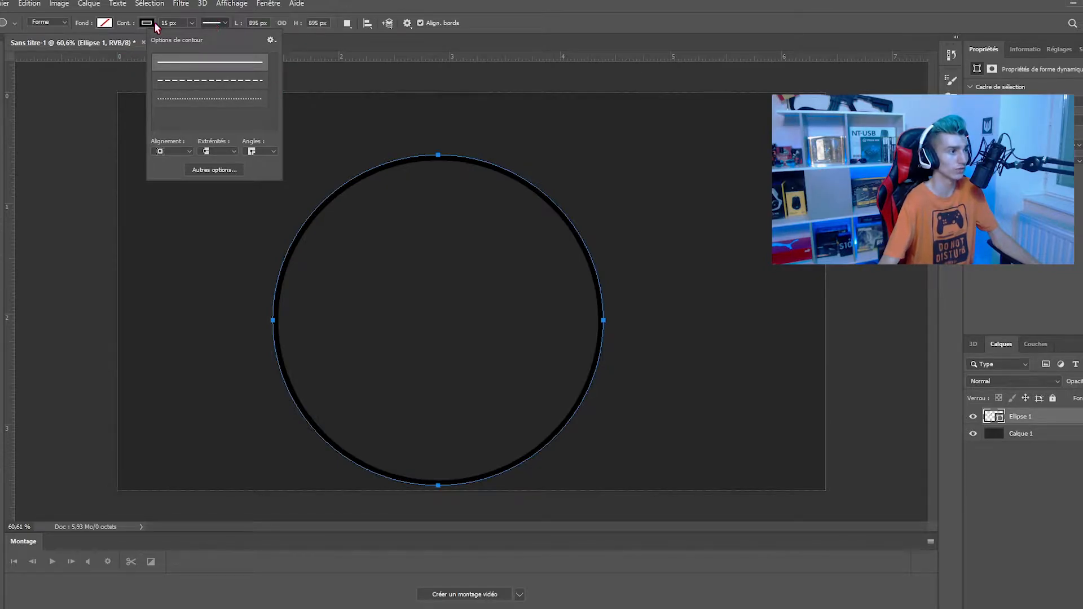
{"action": "left_click", "coordinate": [147, 23]}
{"action": "left_click", "coordinate": [103, 85]}
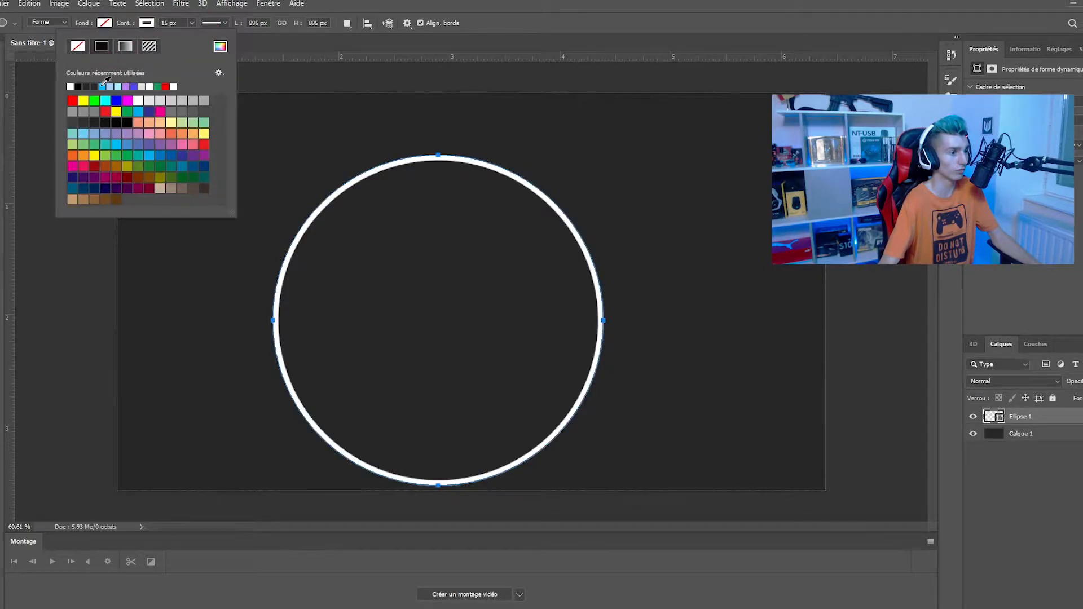
{"action": "left_click", "coordinate": [501, 298]}
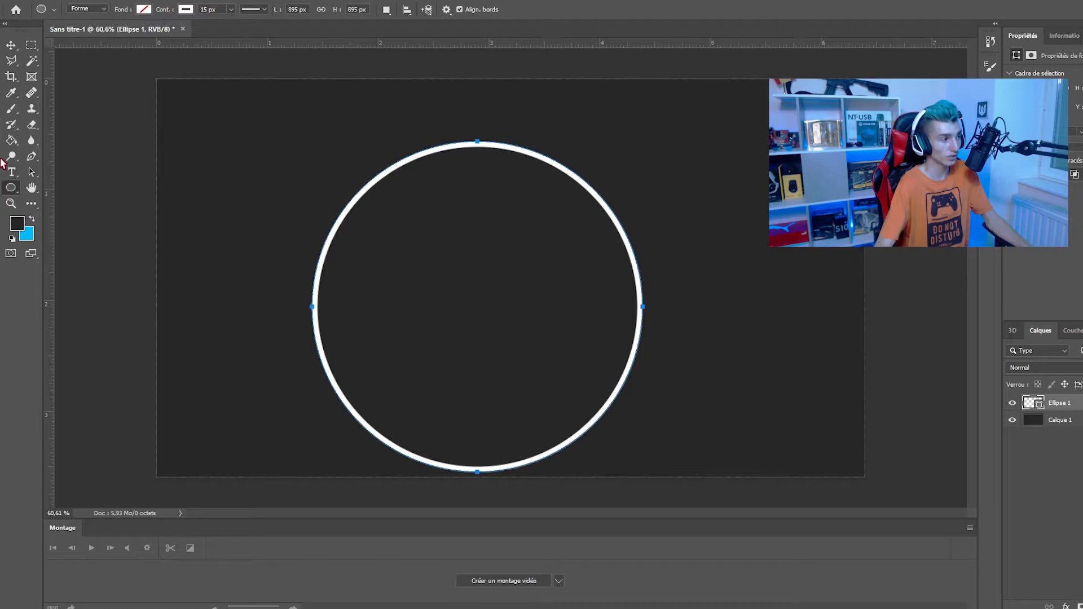
Rasterize the circle's shape layer by applying the Paint Bucket inside the circle.
{"action": "left_click", "coordinate": [10, 141]}
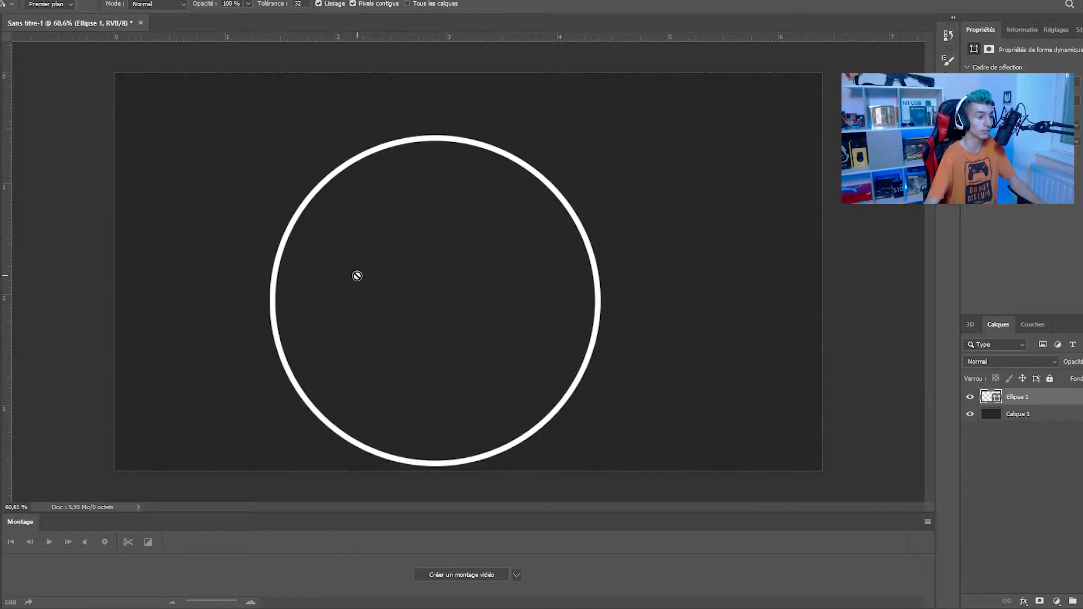
{"action": "left_click", "coordinate": [357, 275]}
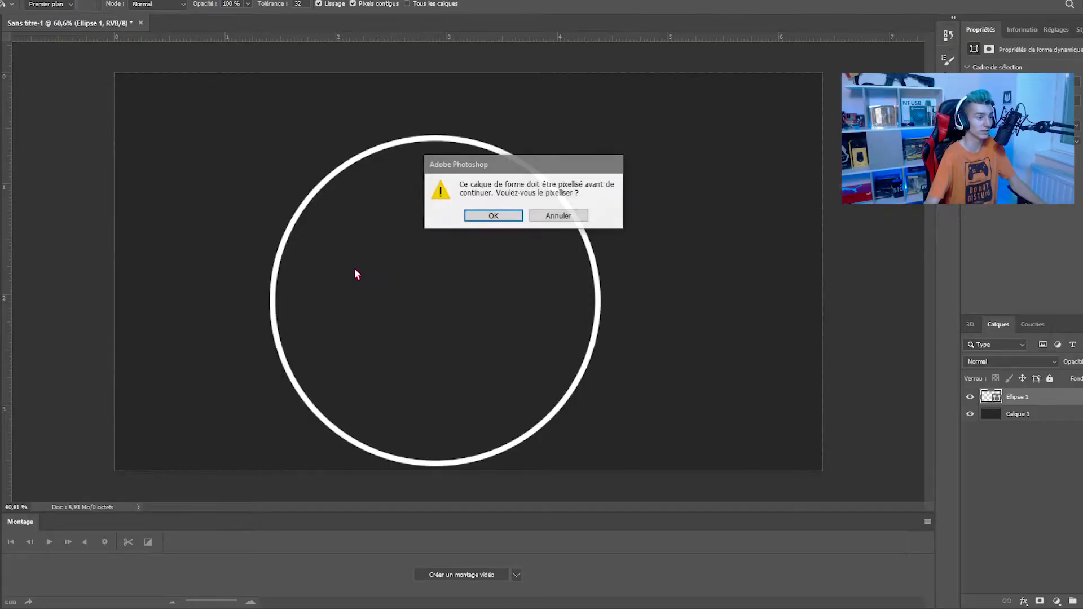
{"action": "left_click", "coordinate": [491, 217]}
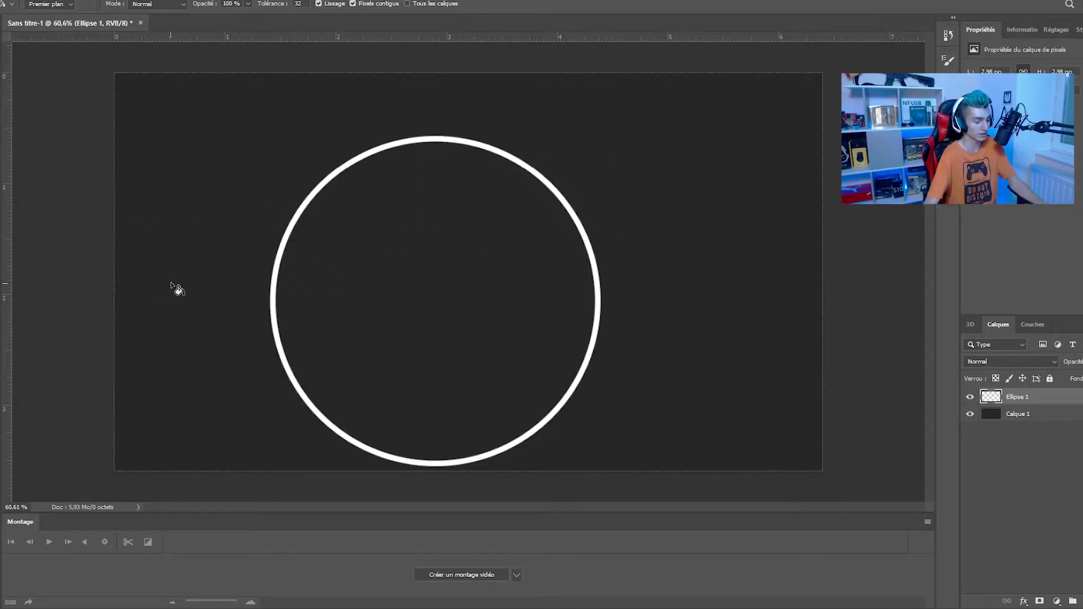
Centre the ring on the canvas and enlarge it to span the full canvas height.
{"action": "key", "text": "ctrl+t"}
{"action": "left_click_drag", "start_coordinate": [415, 289], "coordinate": [507, 302]}
{"action": "left_click_drag", "start_coordinate": [470, 141], "coordinate": [469, 80]}
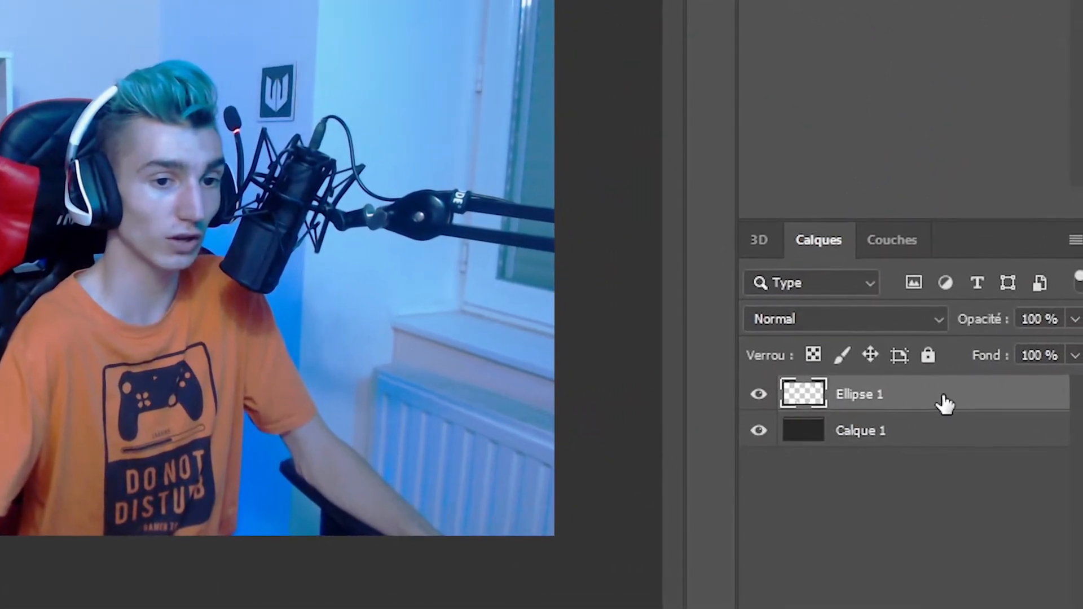
Try a rainbow spectrum gradient overlay on the Ellipse 1 layer with 150% scale and 100% opacity.
{"action": "double_click", "coordinate": [945, 403]}
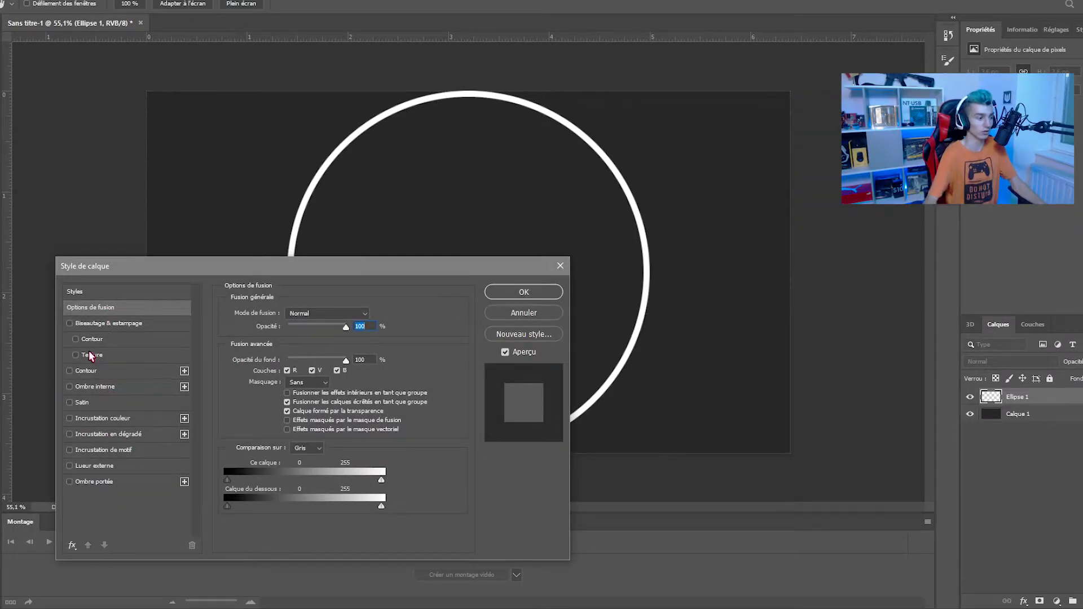
{"action": "left_click", "coordinate": [107, 434]}
{"action": "left_click", "coordinate": [307, 343]}
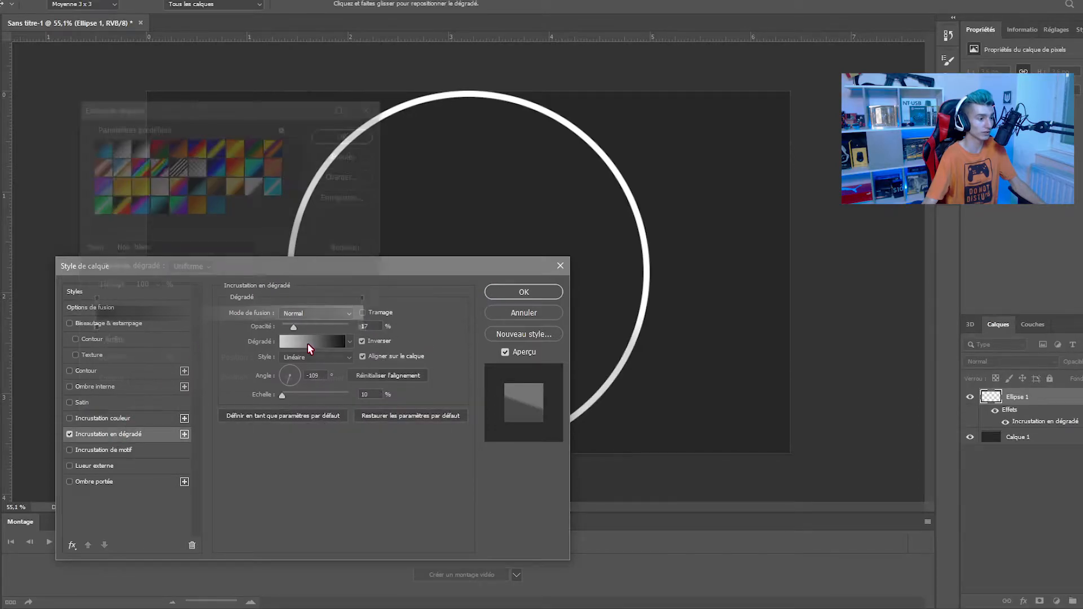
{"action": "left_click", "coordinate": [155, 164]}
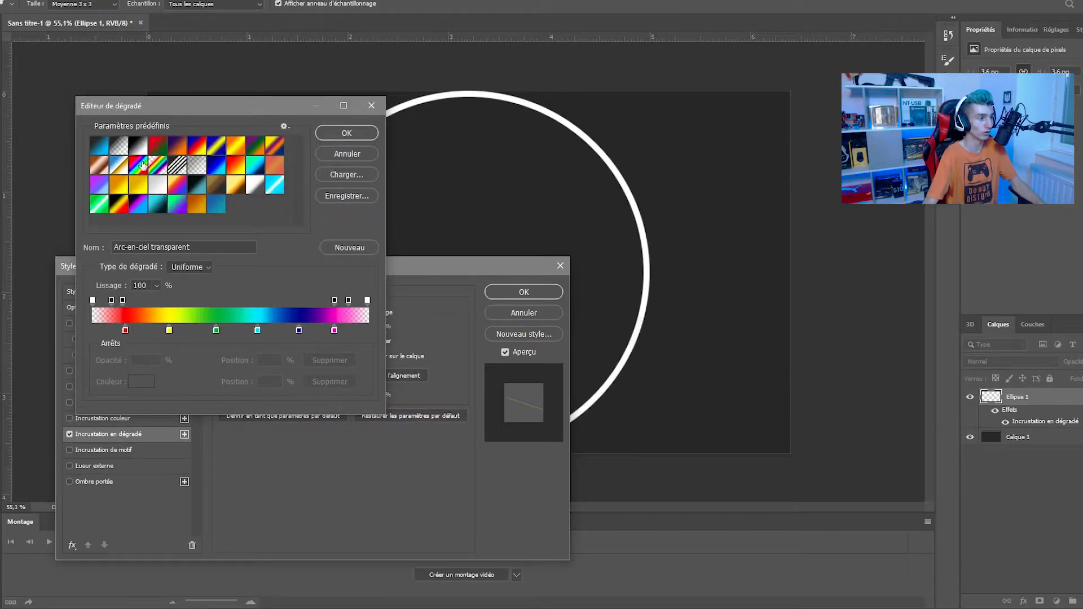
{"action": "left_click", "coordinate": [346, 133]}
{"action": "left_click_drag", "start_coordinate": [310, 393], "coordinate": [378, 400]}
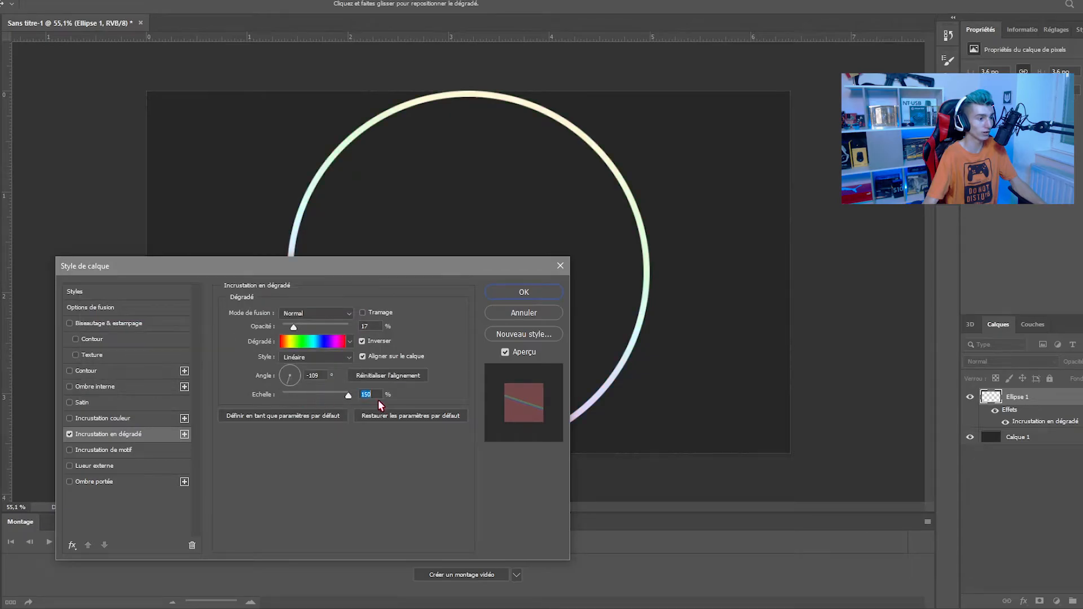
{"action": "left_click_drag", "start_coordinate": [319, 317], "coordinate": [407, 309]}
{"action": "left_click_drag", "start_coordinate": [426, 269], "coordinate": [682, 148]}
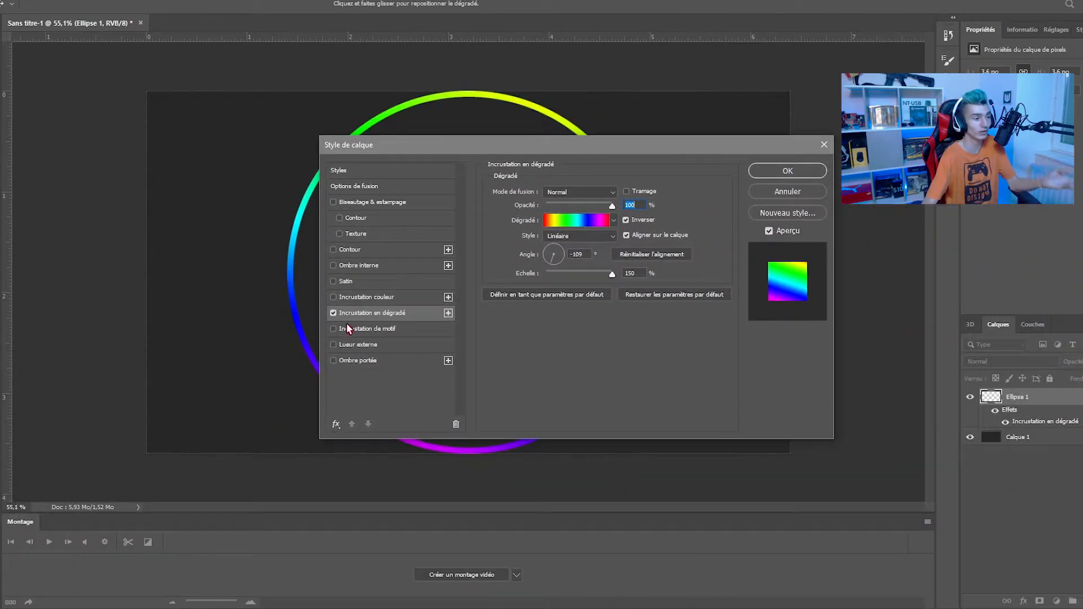
Turn off the gradient and colour overlays on the Ellipse 1 layer and accept the layer style.
{"action": "left_click", "coordinate": [334, 313]}
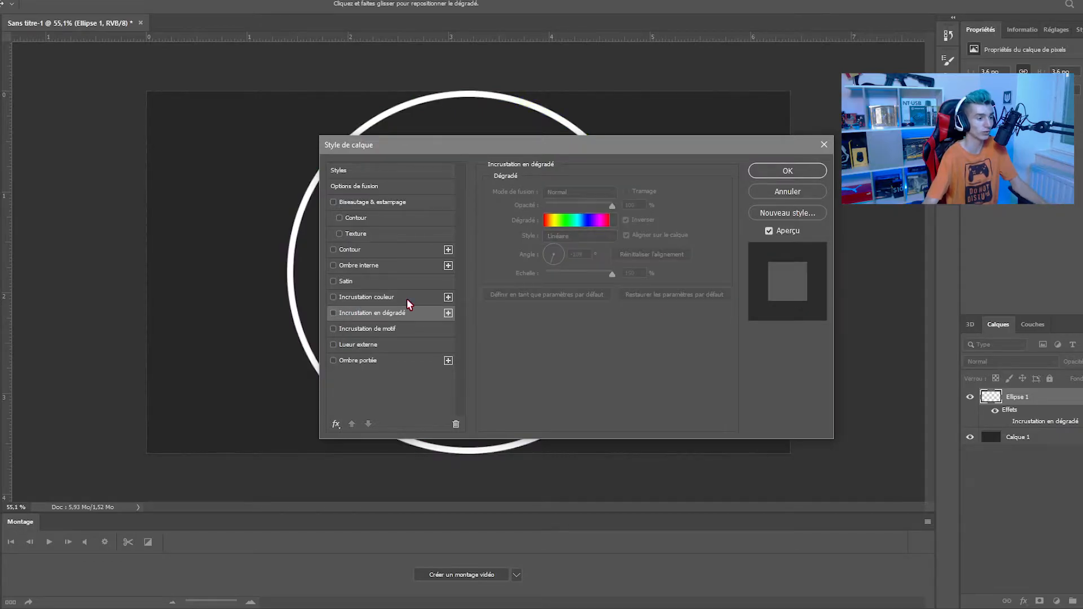
{"action": "left_click", "coordinate": [393, 298]}
{"action": "left_click", "coordinate": [333, 297]}
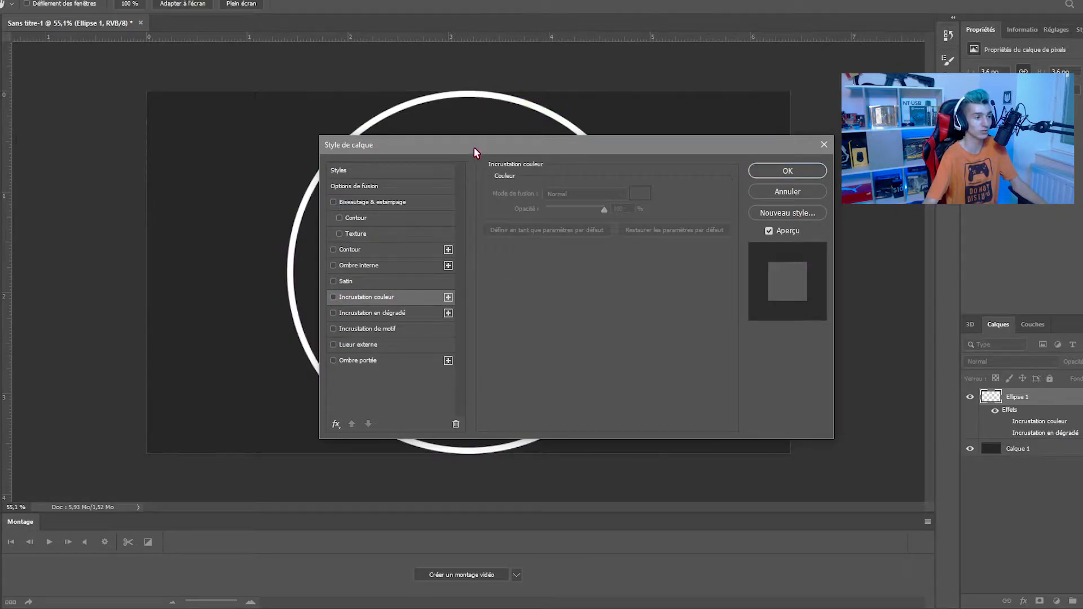
{"action": "left_click_drag", "start_coordinate": [475, 145], "coordinate": [267, 307]}
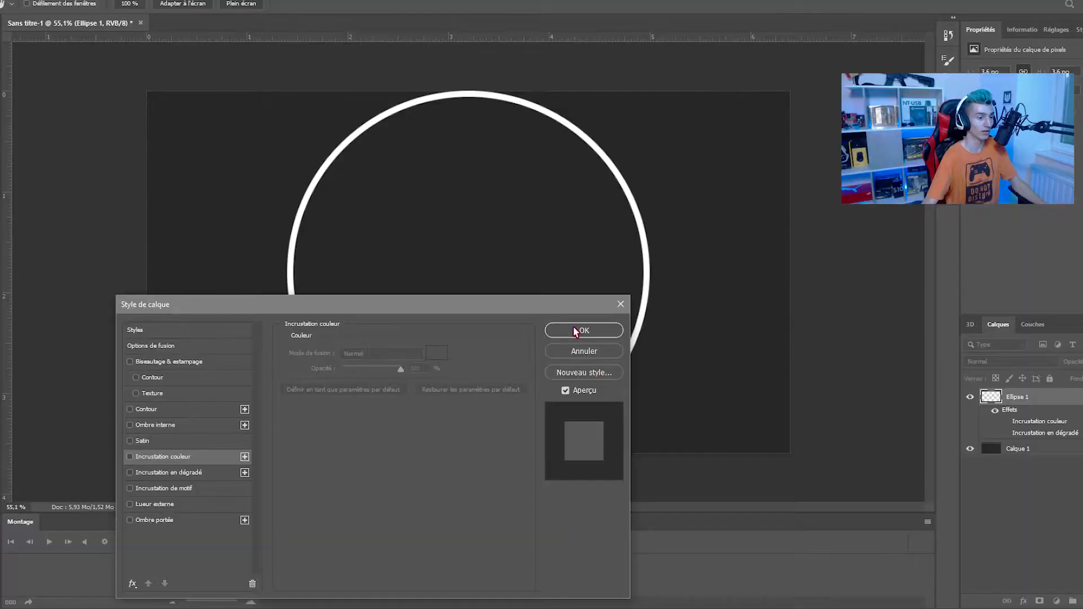
{"action": "left_click", "coordinate": [576, 331]}
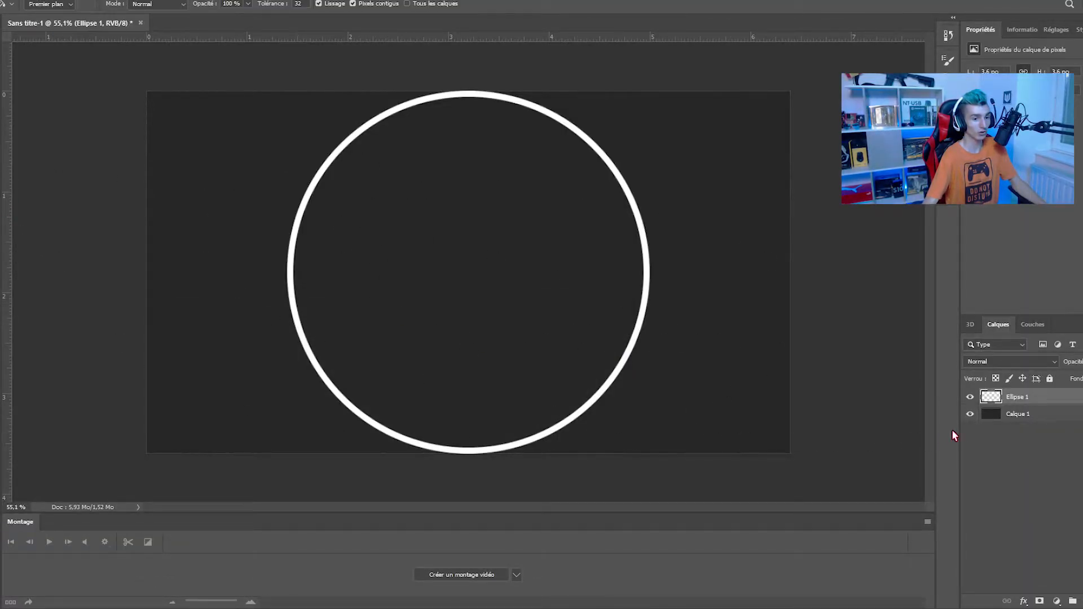
Hide the dark Calque 1 layer and export the ring for the web as a transparent PNG-24 named Sans-titre-1.png on the desktop.
{"action": "left_click", "coordinate": [970, 416]}
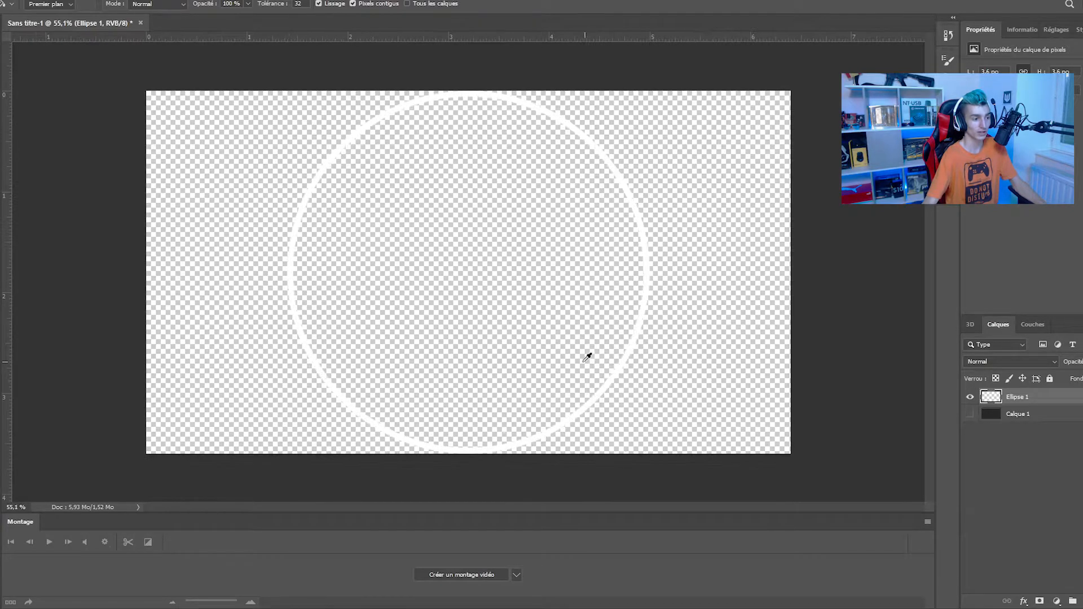
{"action": "left_click", "coordinate": [0, 0]}
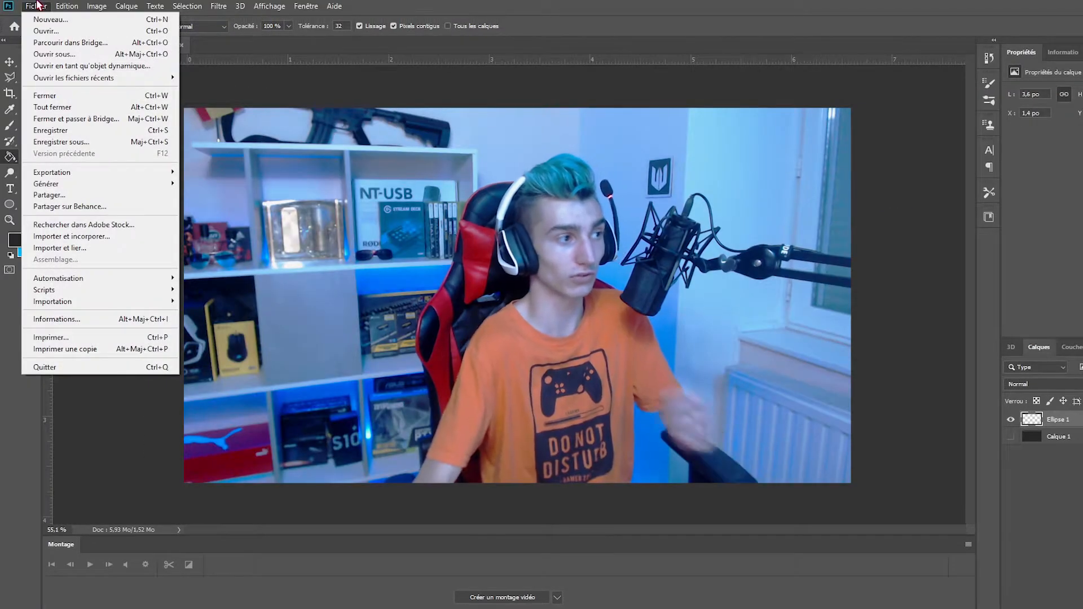
{"action": "mouse_move", "coordinate": [48, 155]}
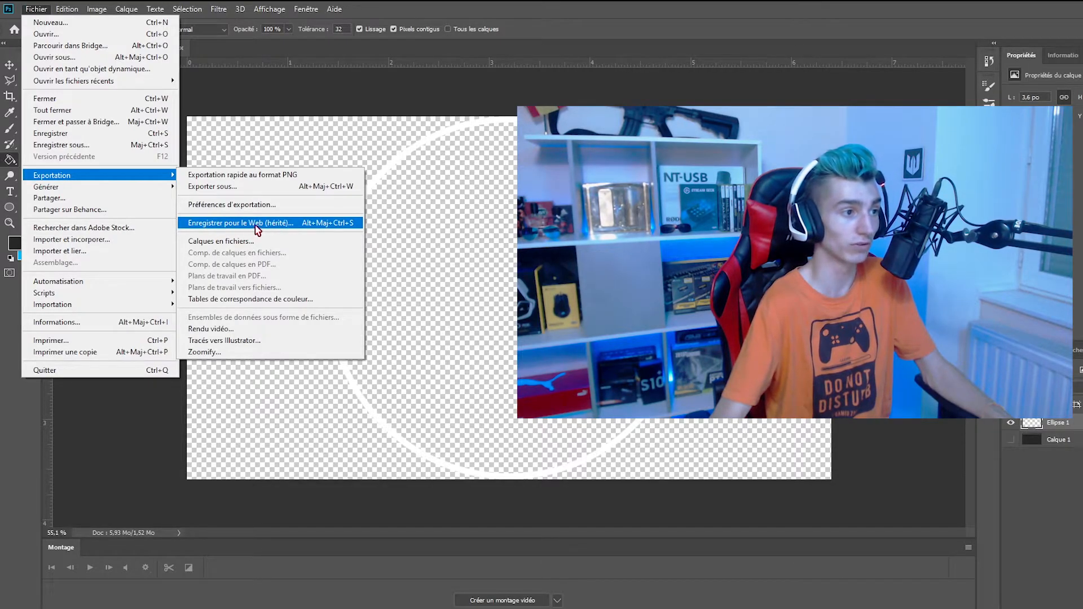
{"action": "left_click", "coordinate": [297, 224]}
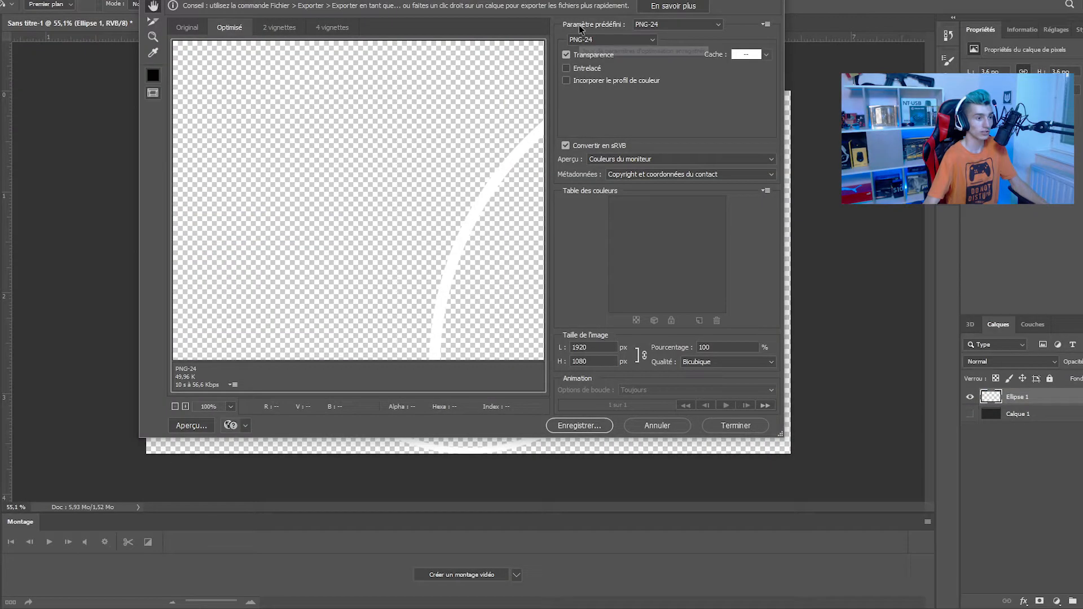
{"action": "left_click", "coordinate": [635, 68]}
{"action": "left_click", "coordinate": [646, 80]}
{"action": "left_click", "coordinate": [580, 427]}
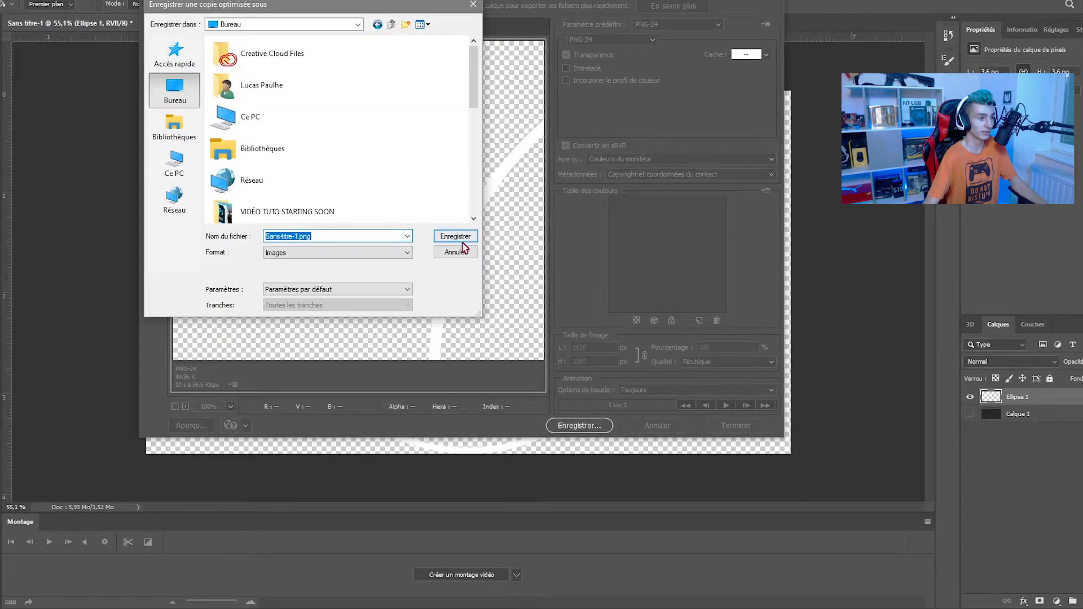
{"action": "left_click", "coordinate": [457, 236]}
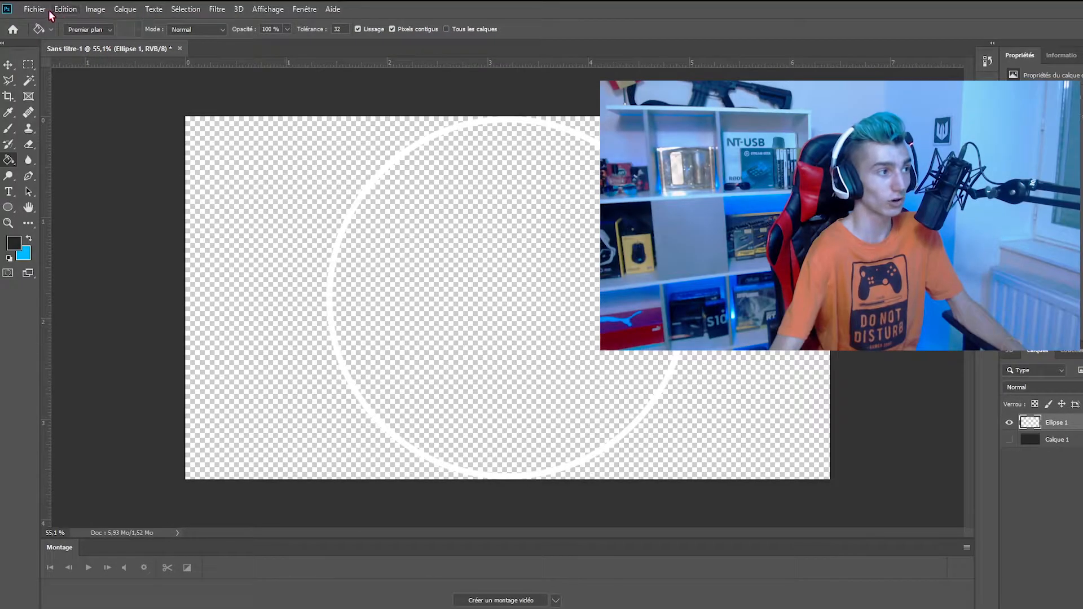
Embed the Capture image from the desktop and scale it to about 49.1% so it fills the canvas width.
{"action": "left_click", "coordinate": [35, 9]}
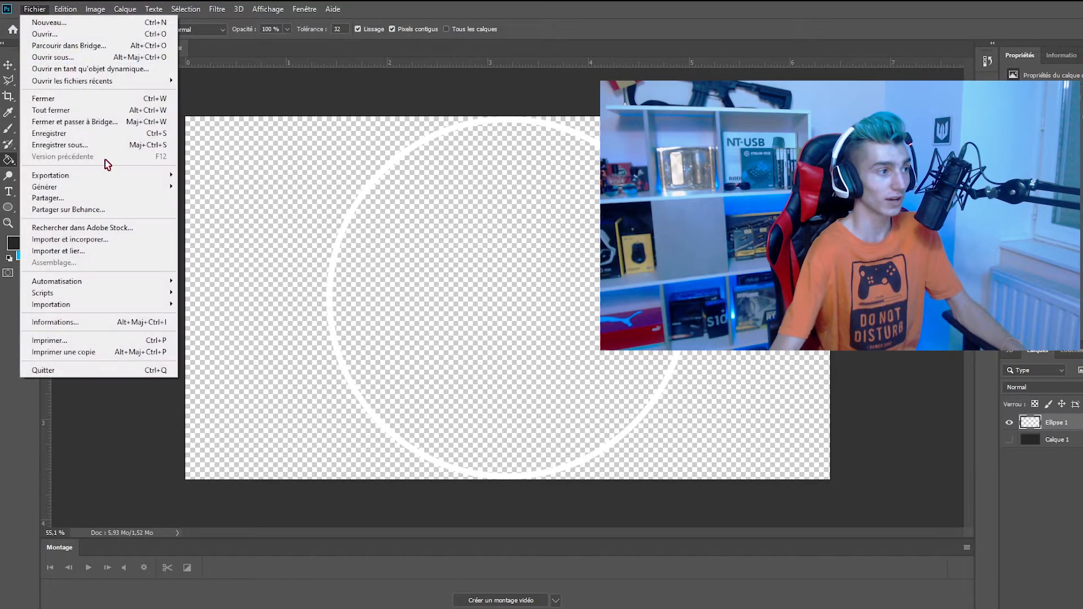
{"action": "left_click", "coordinate": [92, 236]}
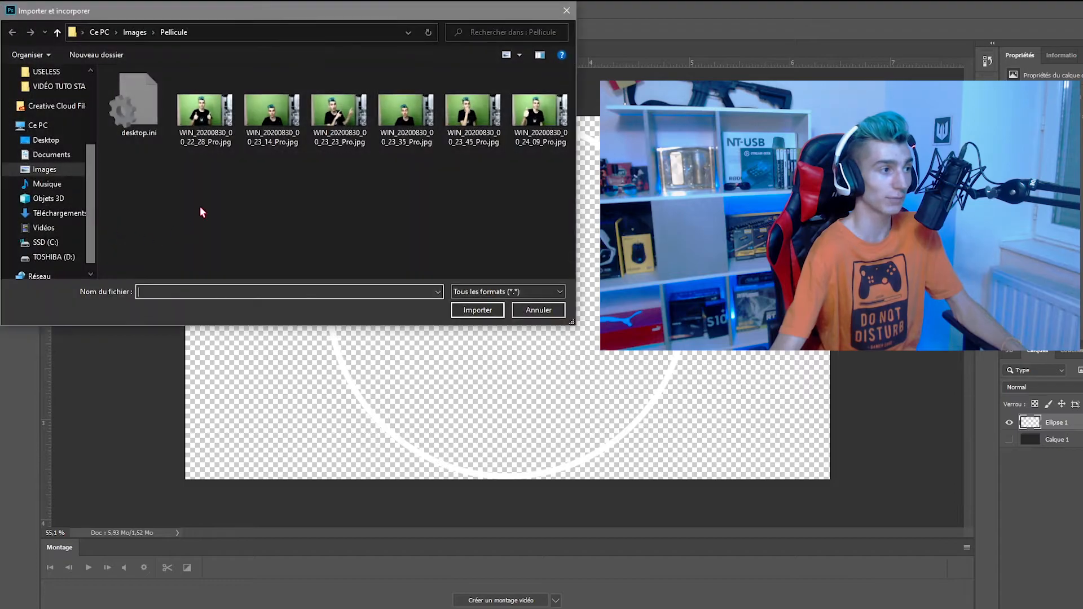
{"action": "left_click", "coordinate": [45, 140]}
{"action": "double_click", "coordinate": [299, 186]}
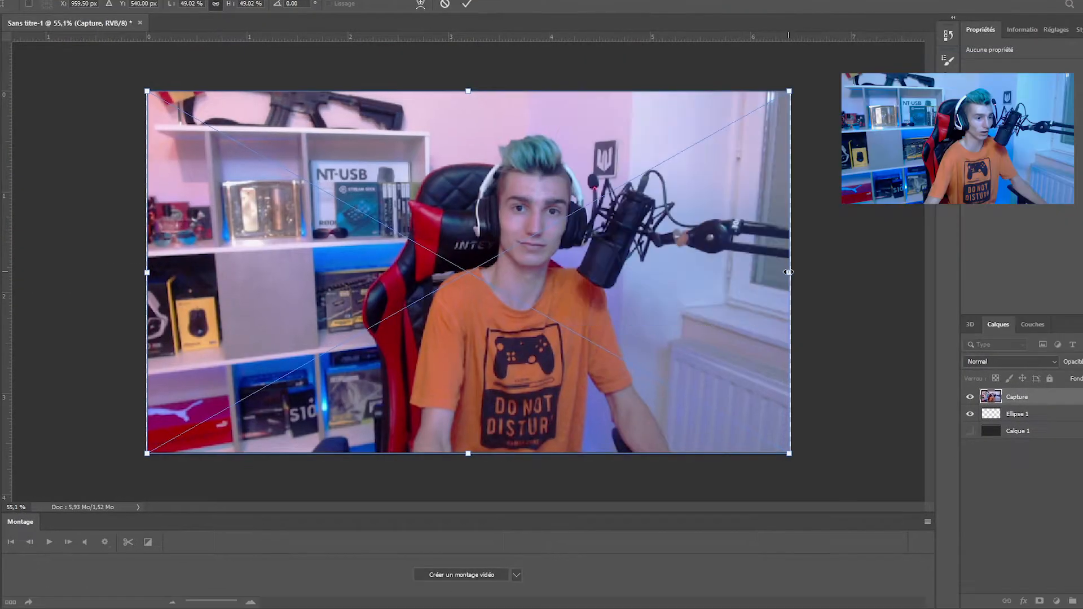
{"action": "left_click_drag", "start_coordinate": [789, 272], "coordinate": [791, 271]}
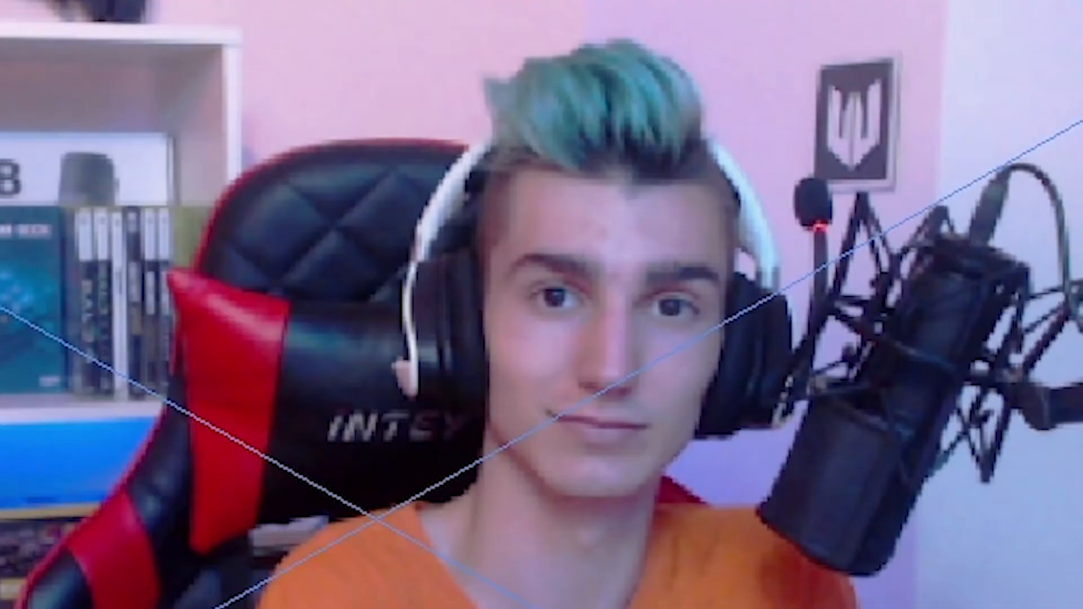
{"action": "left_click", "coordinate": [467, 4]}
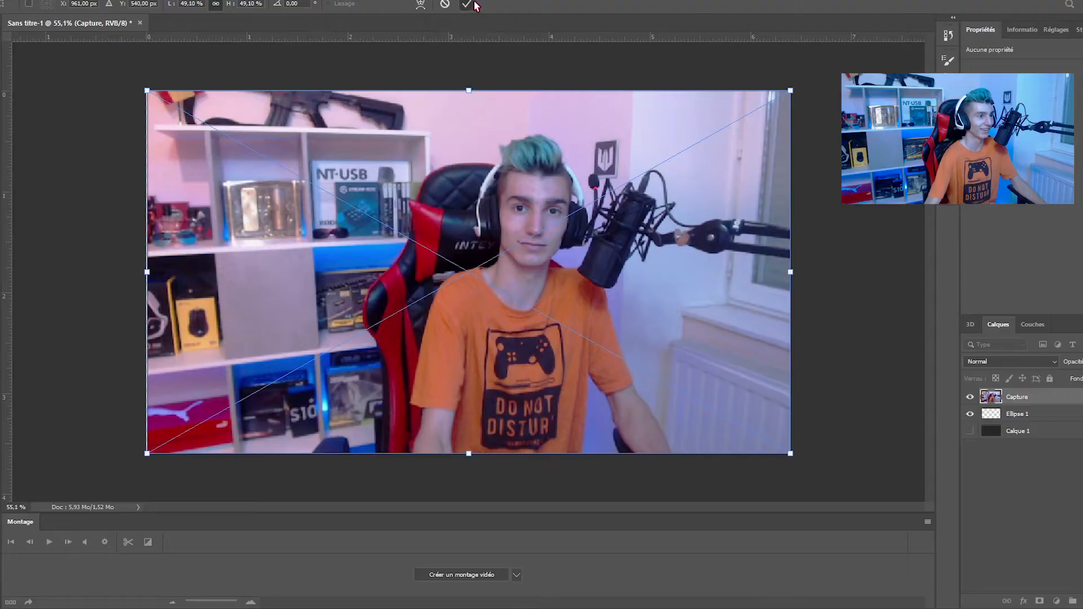
Place the Ellipse 1 layer above Capture and shift the ring sideways to frame the person in the photo.
{"action": "left_click", "coordinate": [916, 430]}
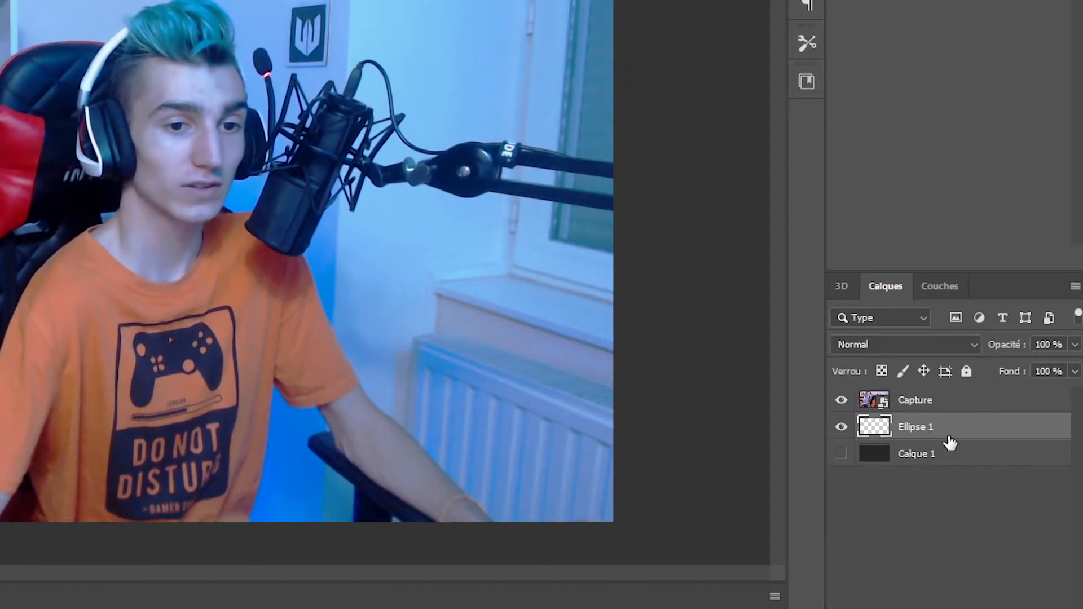
{"action": "left_click_drag", "start_coordinate": [932, 430], "coordinate": [947, 401]}
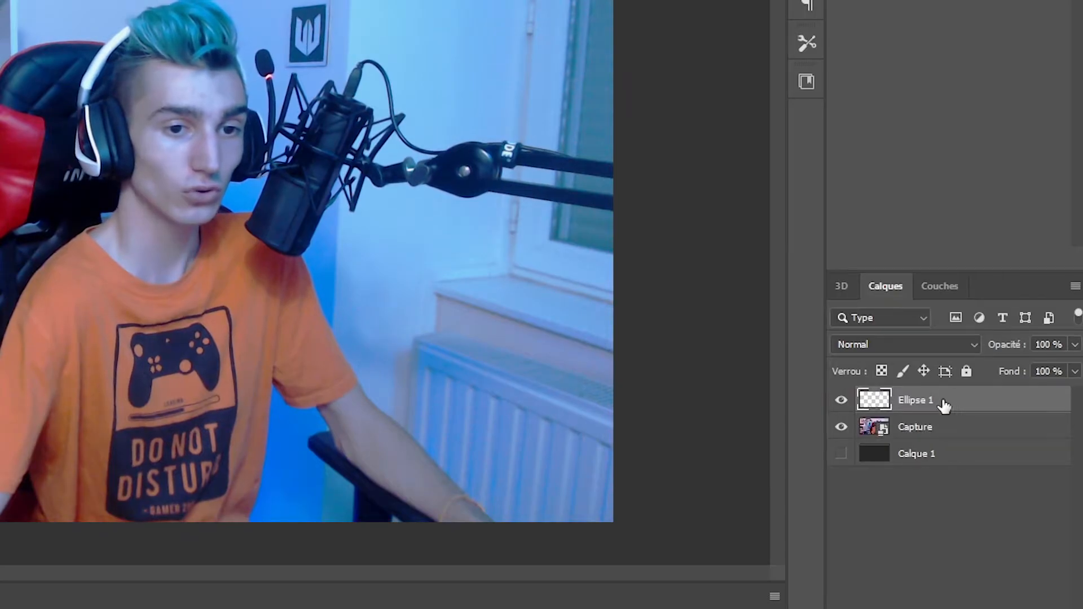
{"action": "scroll", "coordinate": [625, 326], "scroll_direction": "up", "scroll_amount": 1}
{"action": "key", "text": "ctrl+t"}
{"action": "left_click_drag", "start_coordinate": [551, 291], "coordinate": [568, 325]}
{"action": "key", "text": "Return"}
{"action": "key", "text": "g"}
{"action": "scroll", "coordinate": [577, 257], "scroll_direction": "up", "scroll_amount": 1}
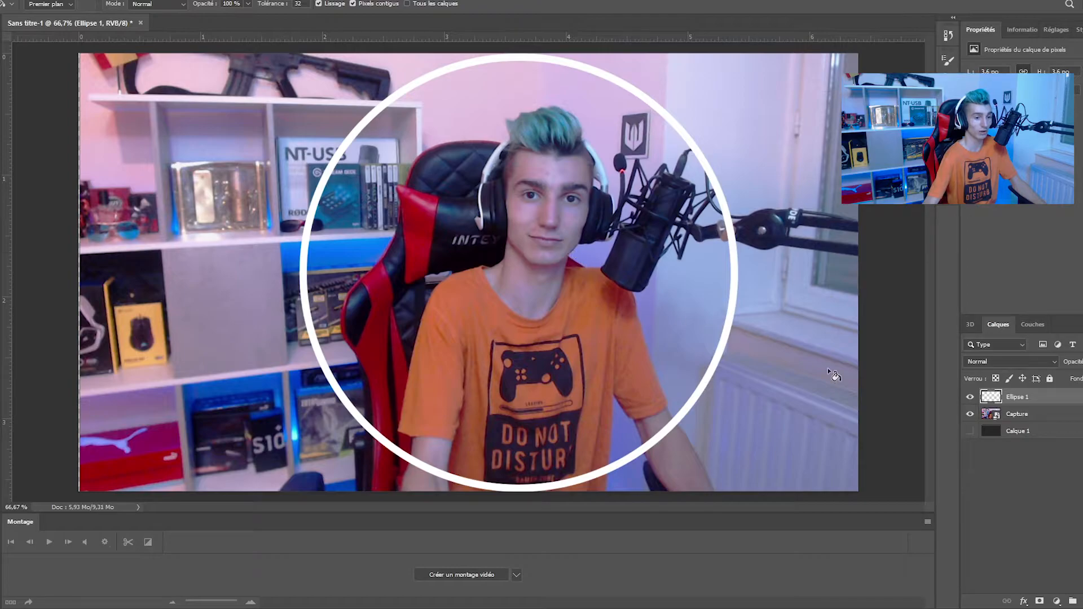
Display the Calque 1 layer instead of Capture and select the ring's interior on Ellipse 1 with the Magic Wand.
{"action": "left_click", "coordinate": [970, 415]}
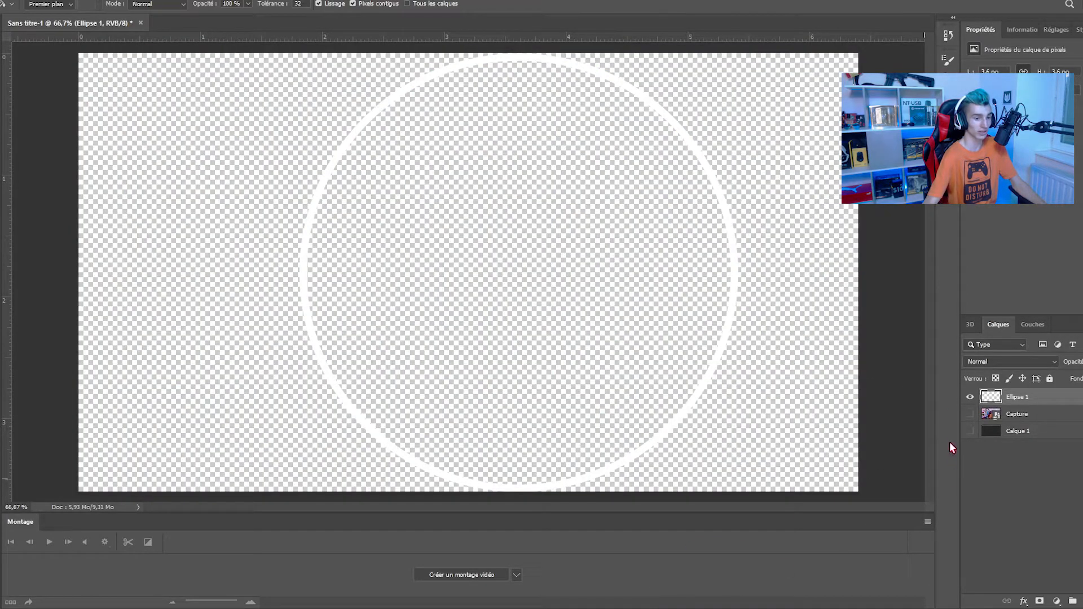
{"action": "left_click", "coordinate": [969, 432]}
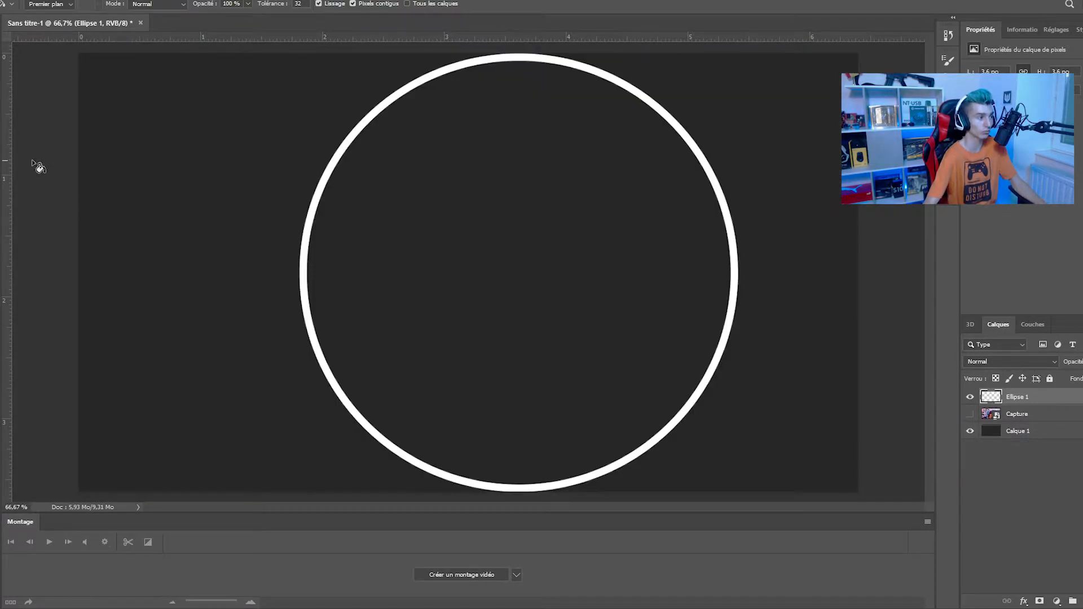
{"action": "left_click", "coordinate": [34, 80]}
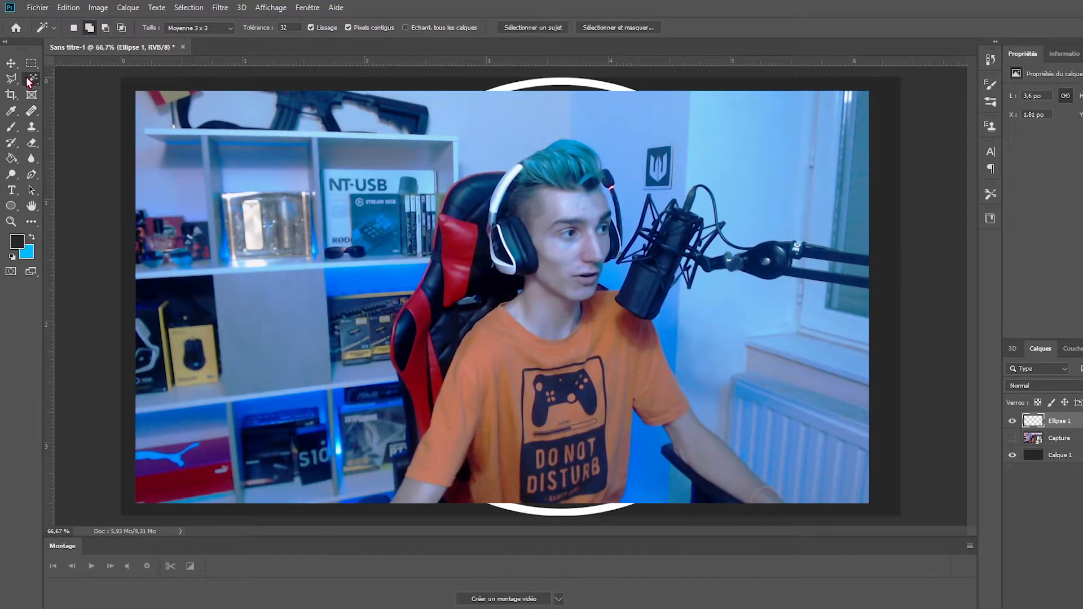
{"action": "right_click", "coordinate": [35, 80]}
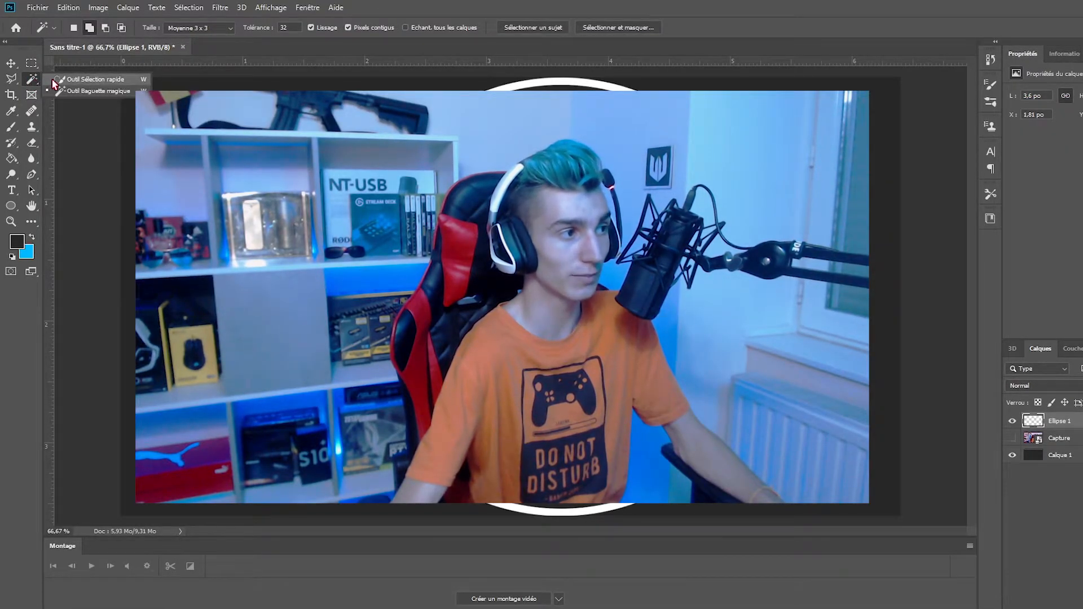
{"action": "left_click", "coordinate": [84, 80]}
{"action": "right_click", "coordinate": [32, 79]}
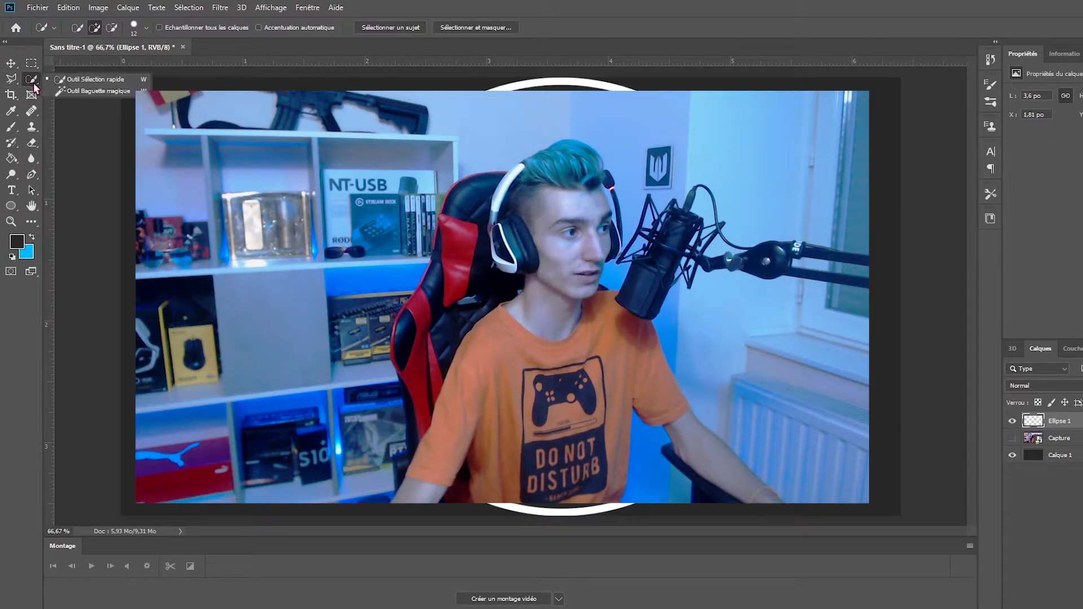
{"action": "left_click", "coordinate": [66, 91]}
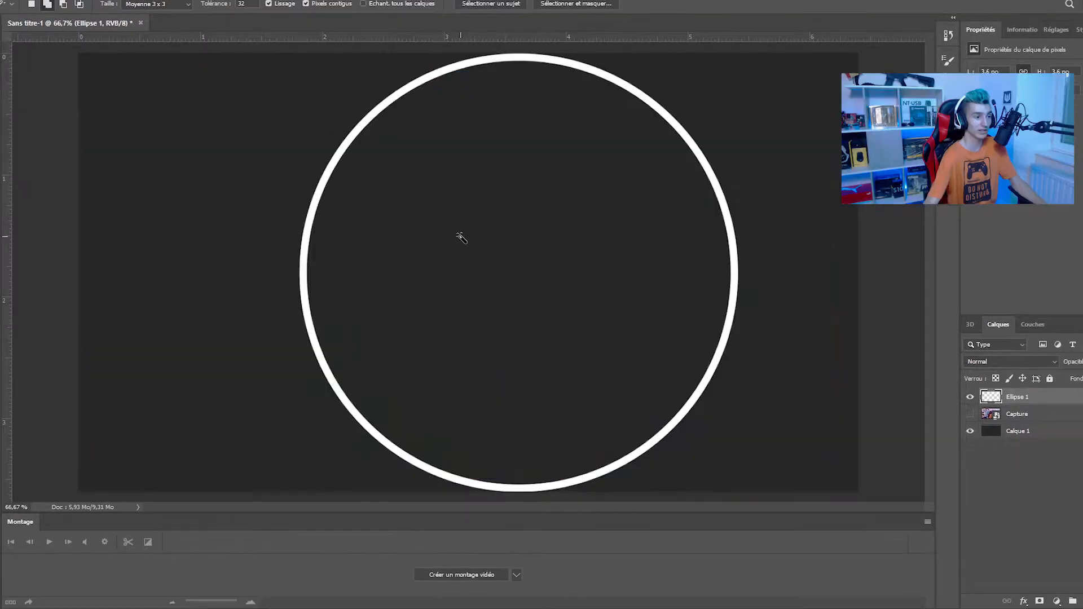
{"action": "scroll", "coordinate": [308, 305], "scroll_direction": "up", "scroll_amount": 10}
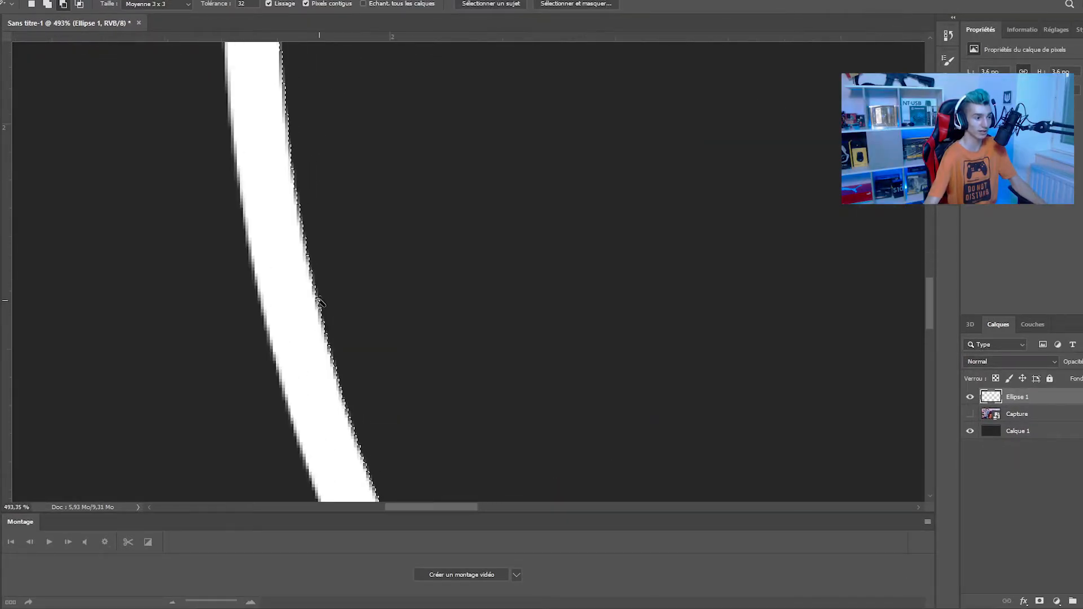
{"action": "scroll", "coordinate": [318, 294], "scroll_direction": "down", "scroll_amount": 10}
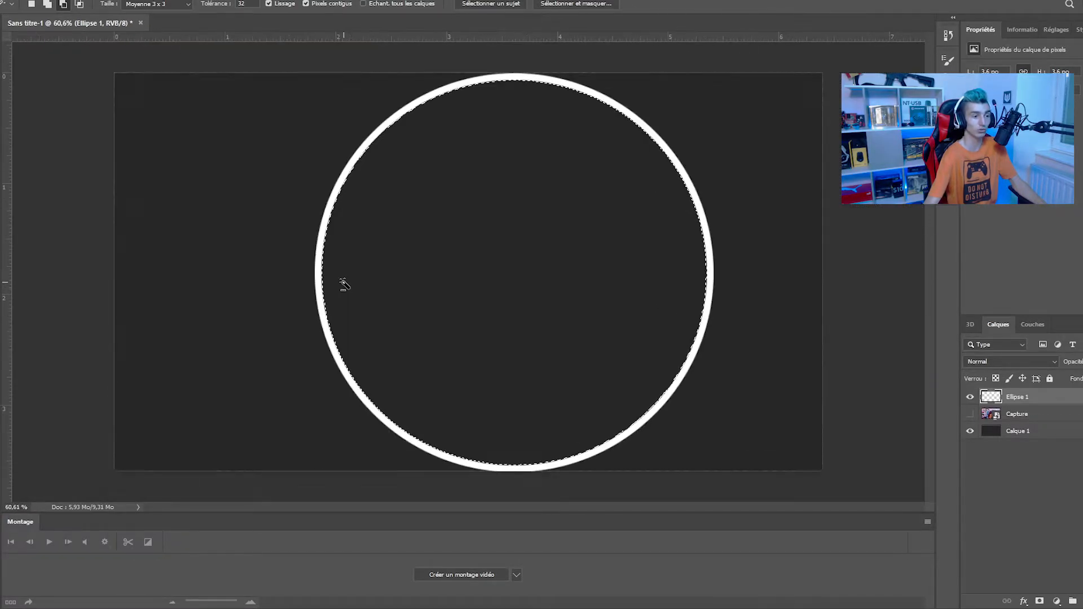
{"action": "scroll", "coordinate": [387, 293], "scroll_direction": "up", "scroll_amount": 1}
{"action": "scroll", "coordinate": [294, 283], "scroll_direction": "up", "scroll_amount": 5}
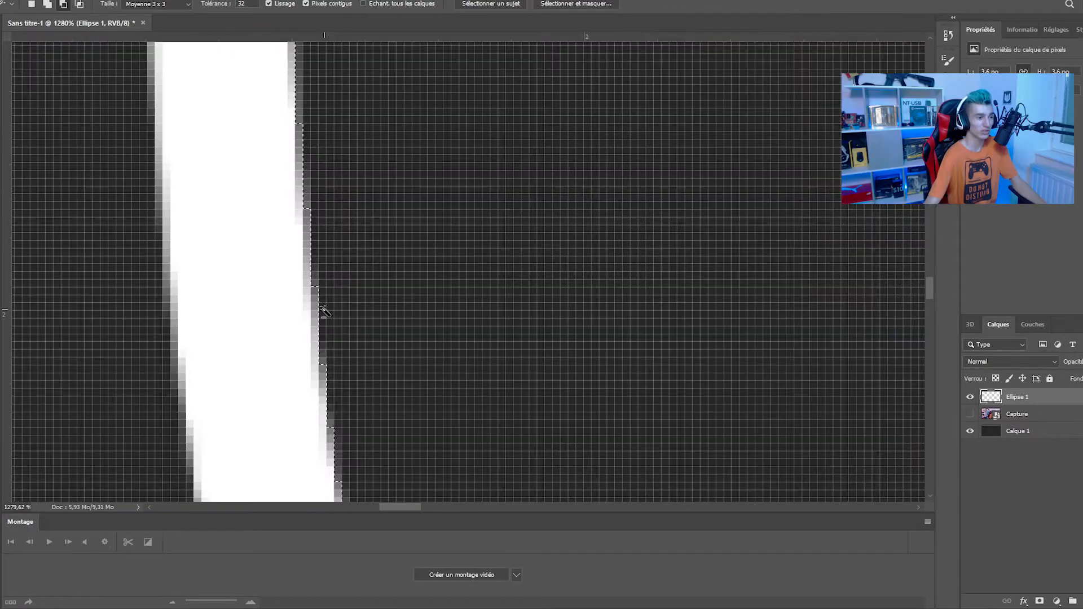
{"action": "scroll", "coordinate": [334, 306], "scroll_direction": "down", "scroll_amount": 3}
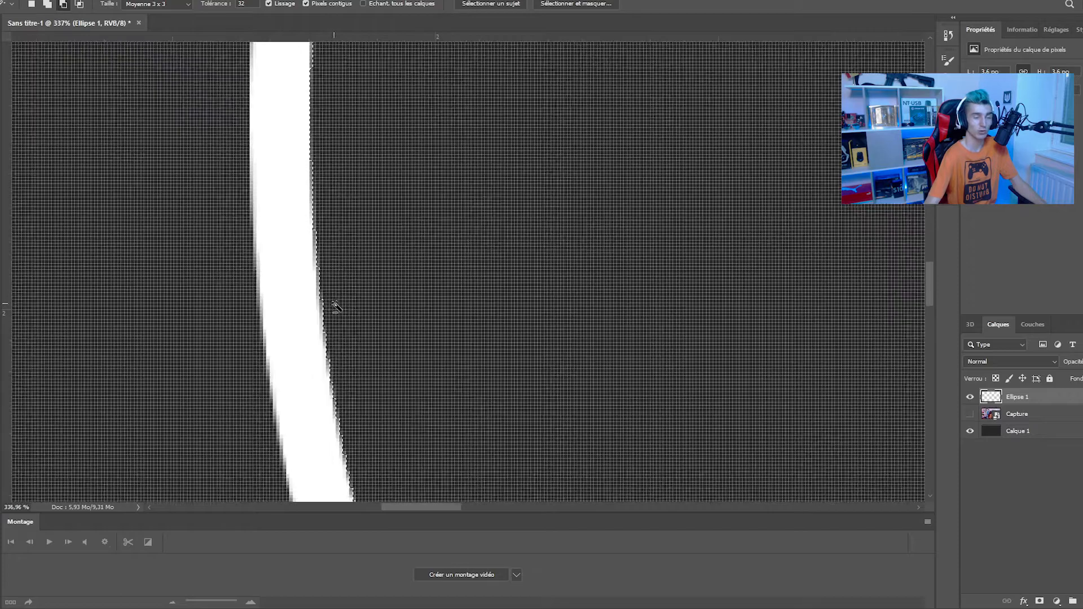
{"action": "scroll", "coordinate": [334, 305], "scroll_direction": "down", "scroll_amount": 8}
{"action": "scroll", "coordinate": [303, 308], "scroll_direction": "up", "scroll_amount": 1}
{"action": "key", "text": "shift"}
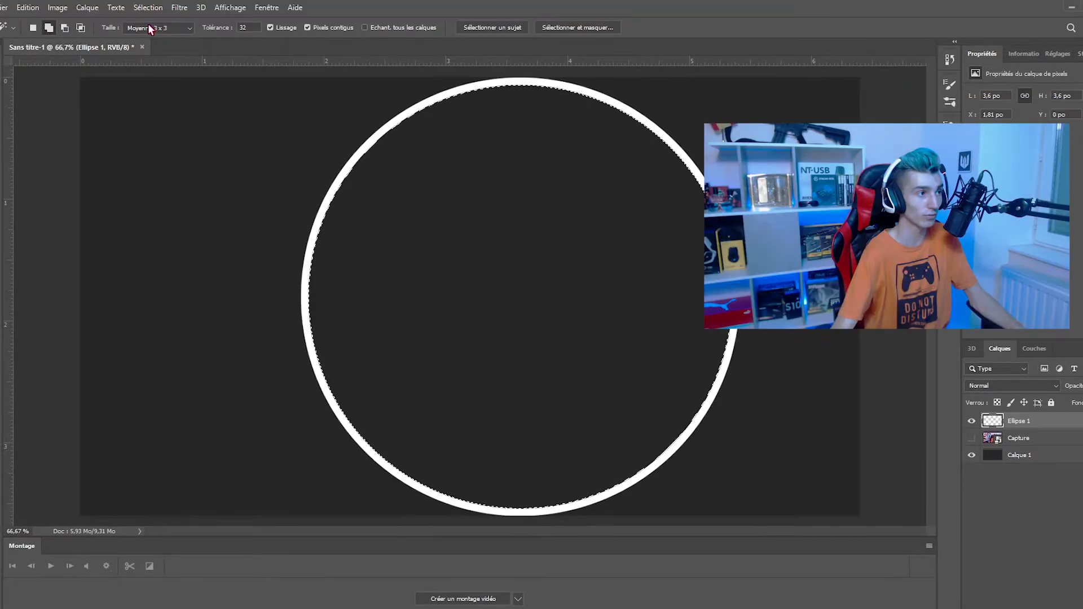
Expand the circular selection by 1 pixel and check its edge against the ring.
{"action": "left_click", "coordinate": [146, 1]}
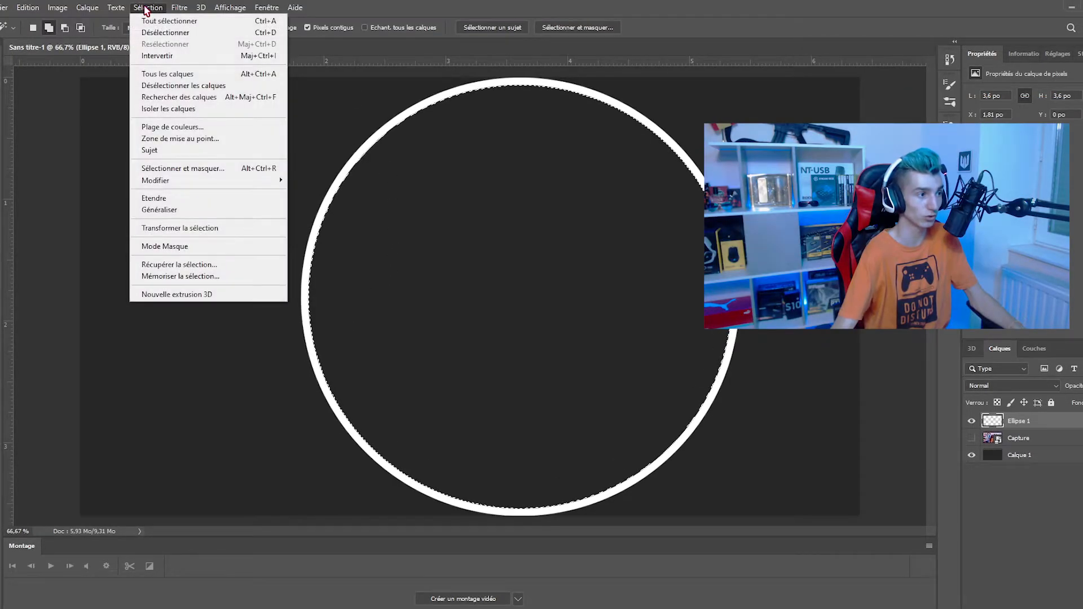
{"action": "mouse_move", "coordinate": [213, 162]}
{"action": "left_click", "coordinate": [305, 179]}
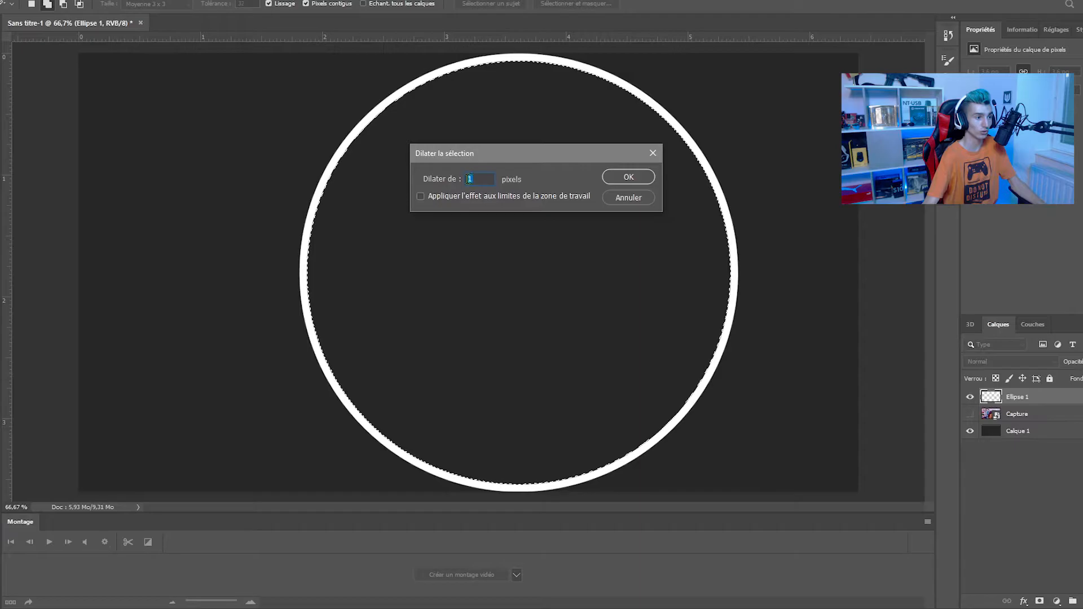
{"action": "left_click", "coordinate": [628, 177]}
{"action": "scroll", "coordinate": [297, 322], "scroll_direction": "up", "scroll_amount": 5}
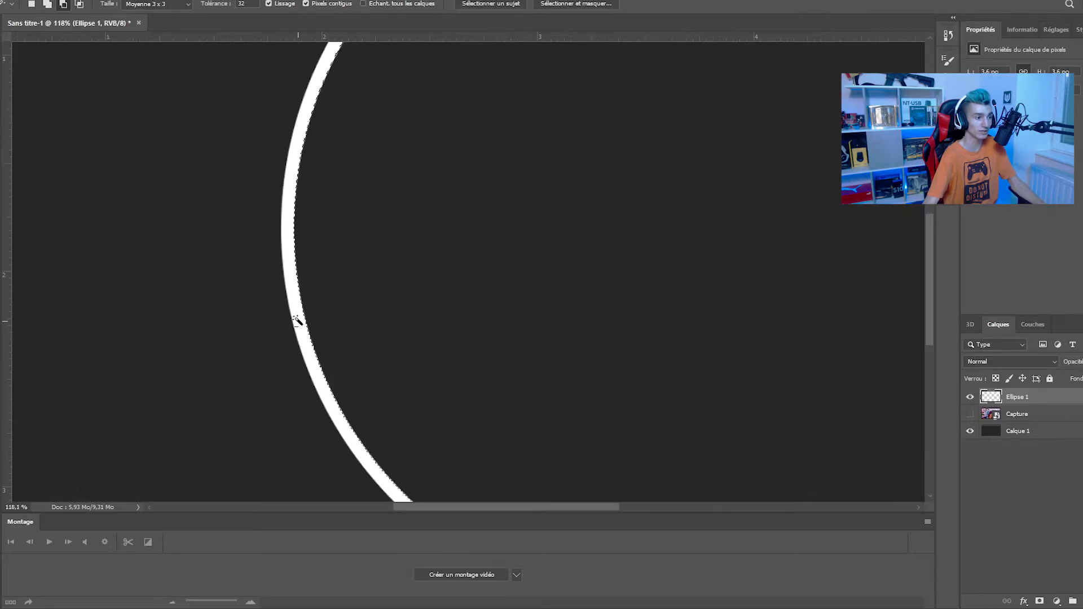
{"action": "scroll", "coordinate": [313, 287], "scroll_direction": "up", "scroll_amount": 4}
{"action": "scroll", "coordinate": [349, 391], "scroll_direction": "down", "scroll_amount": 9}
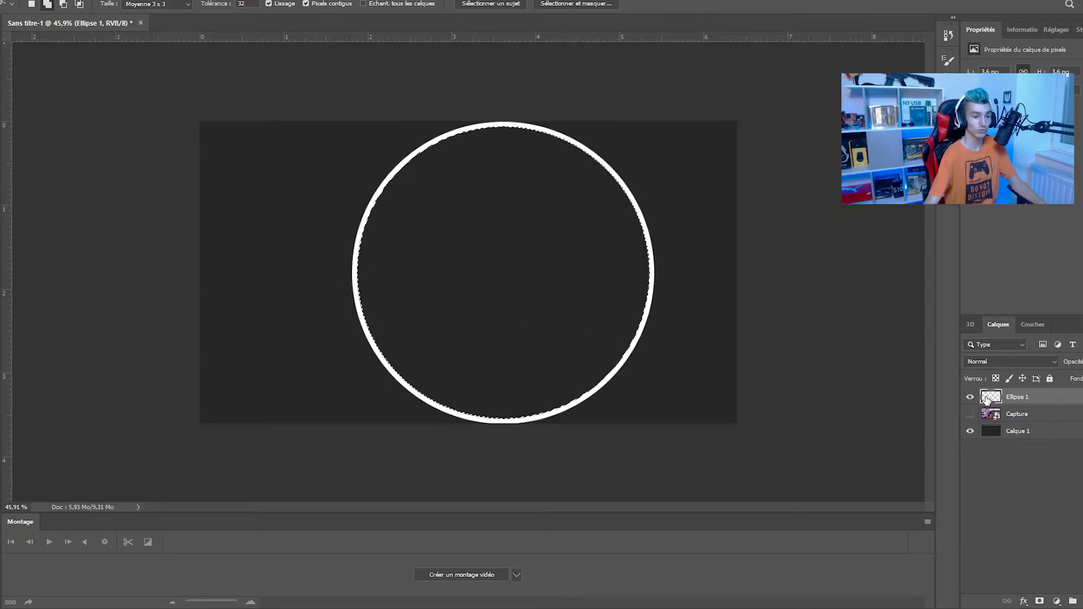
Hide the Ellipse 1 and Calque 1 layers and fill the circular selection with the dark foreground colour on a new layer.
{"action": "left_click", "coordinate": [971, 397]}
{"action": "left_click", "coordinate": [969, 431]}
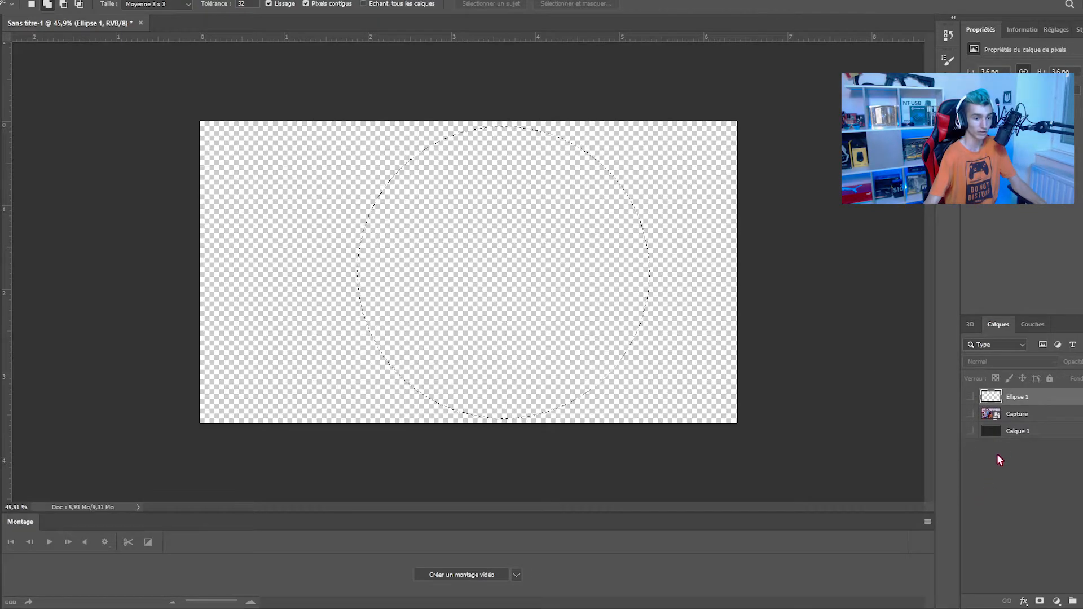
{"action": "left_click", "coordinate": [1057, 601]}
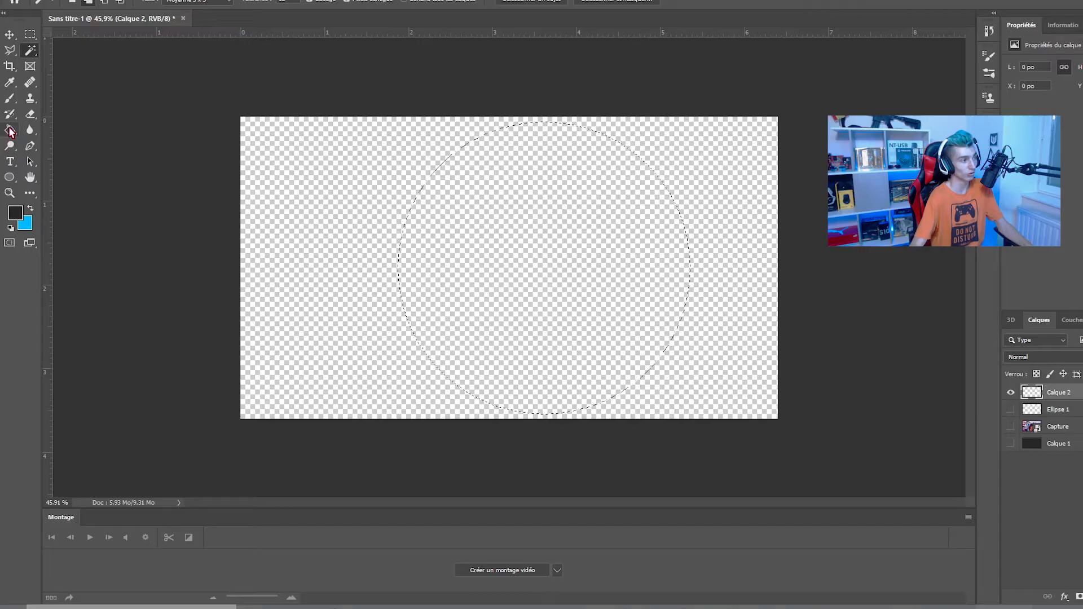
{"action": "key", "text": "g"}
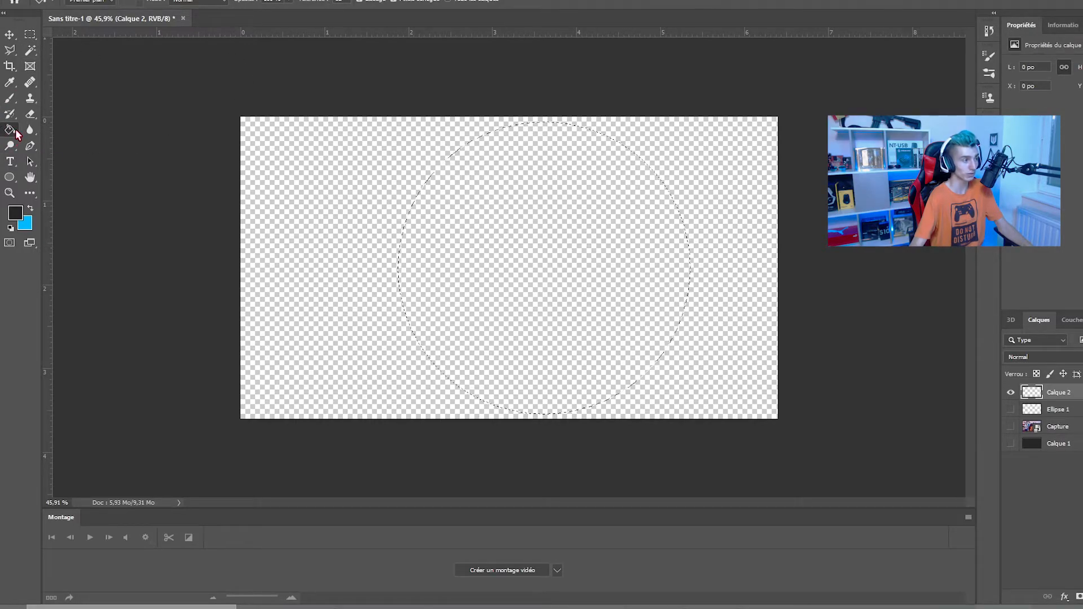
{"action": "left_click", "coordinate": [277, 295]}
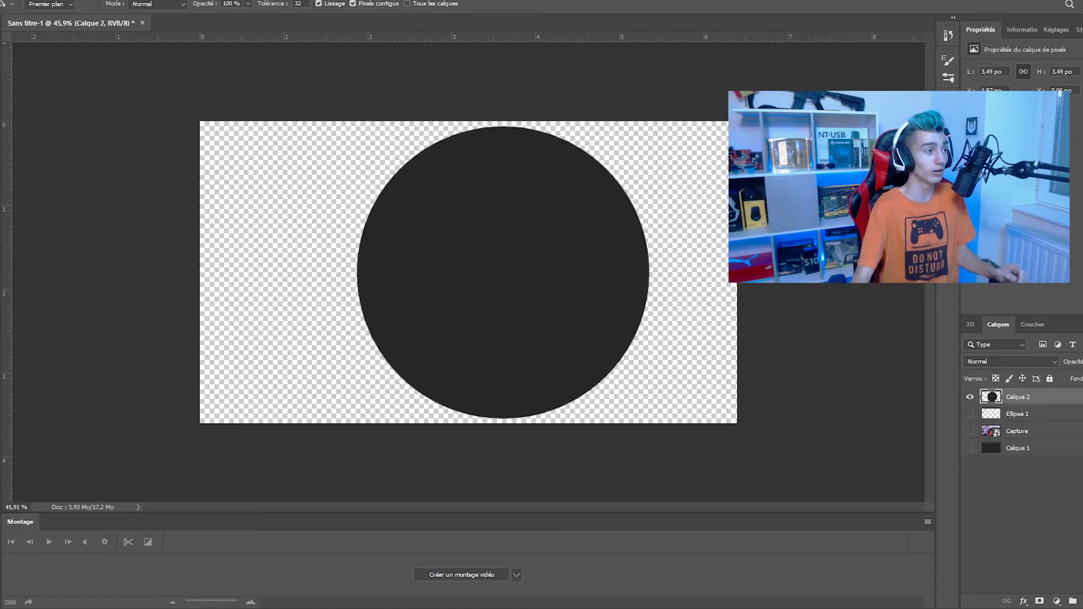
Export the dark circle for the web as a transparent PNG-24 at 1920 × 1080 px.
{"action": "left_click", "coordinate": [34, 6]}
{"action": "mouse_move", "coordinate": [68, 176]}
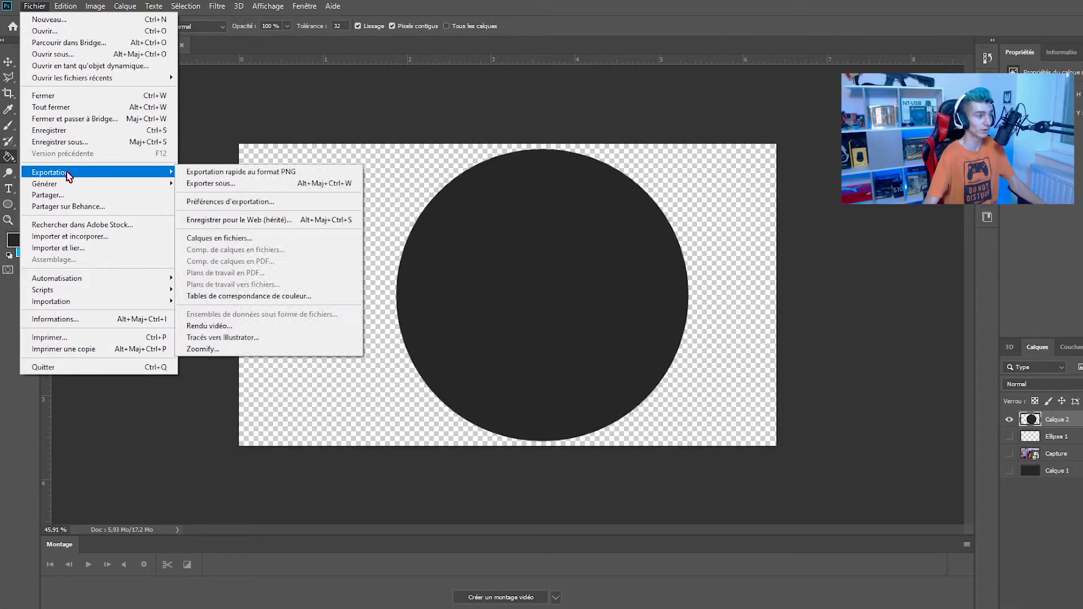
{"action": "left_click", "coordinate": [257, 219]}
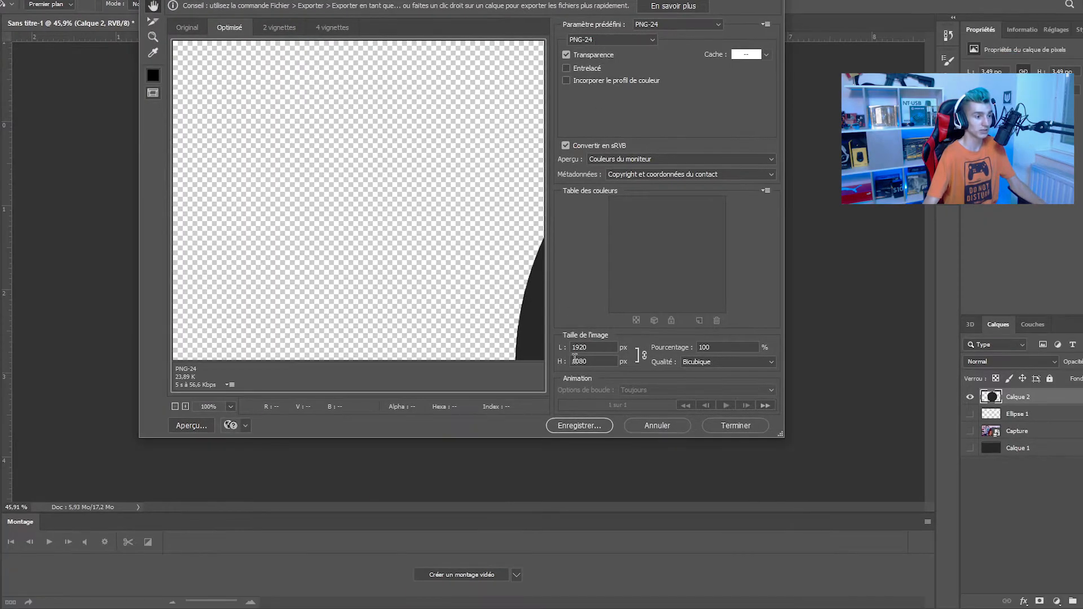
{"action": "left_click", "coordinate": [579, 425]}
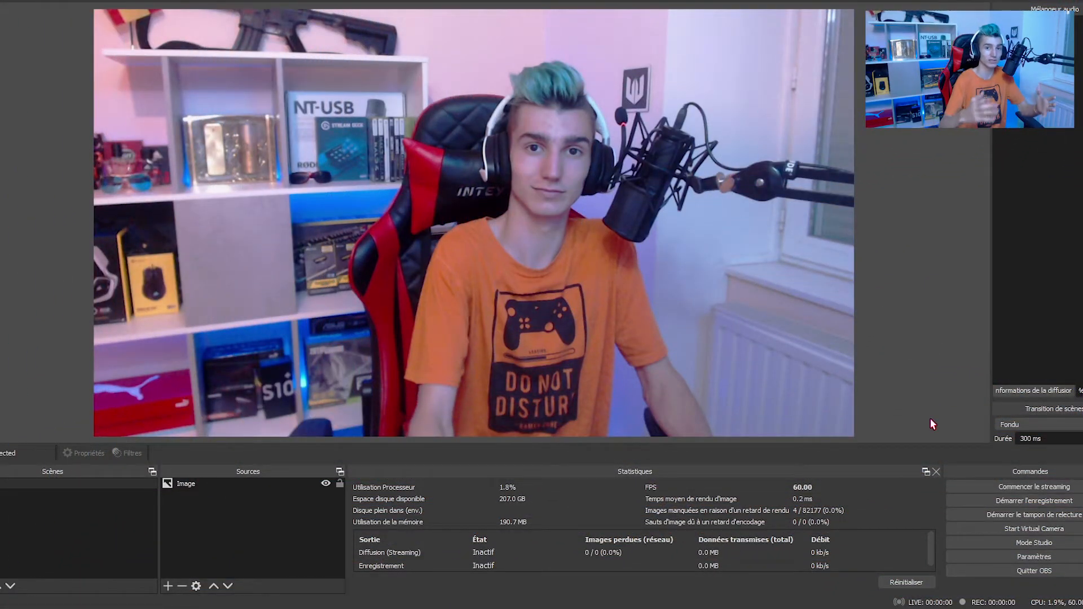
Add a Masque d'image/mélange effect filter to the Image source, keeping the default filter name.
{"action": "left_click", "coordinate": [211, 487]}
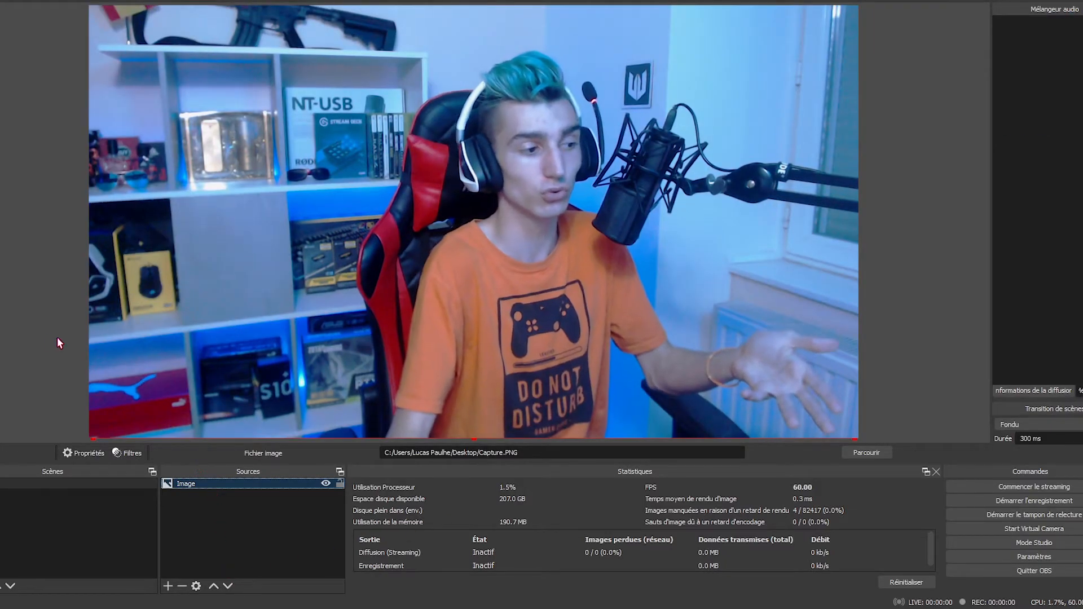
{"action": "left_click", "coordinate": [55, 337]}
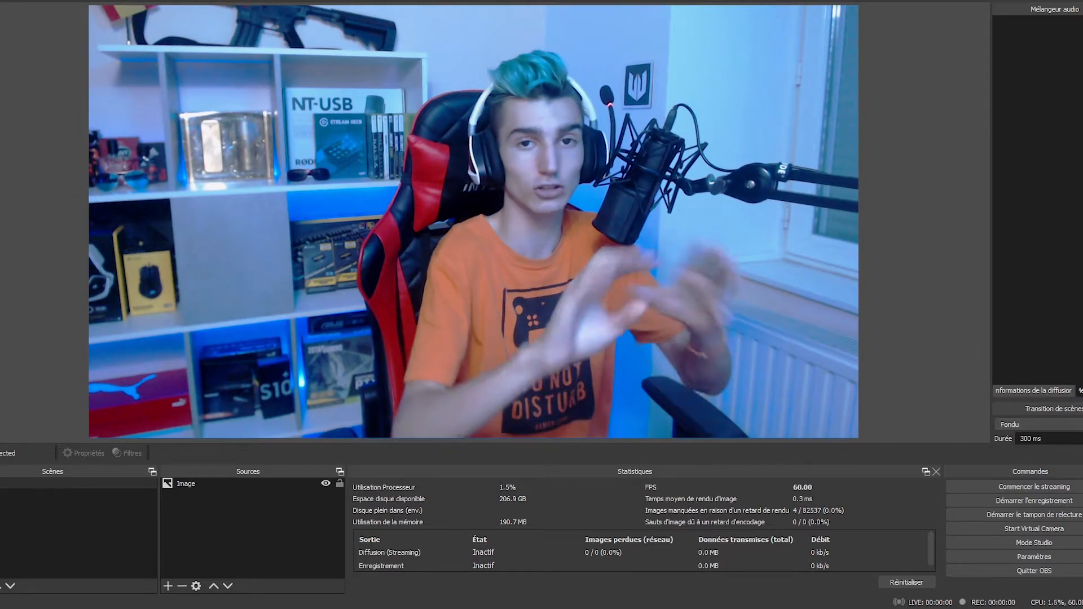
{"action": "left_click", "coordinate": [193, 484]}
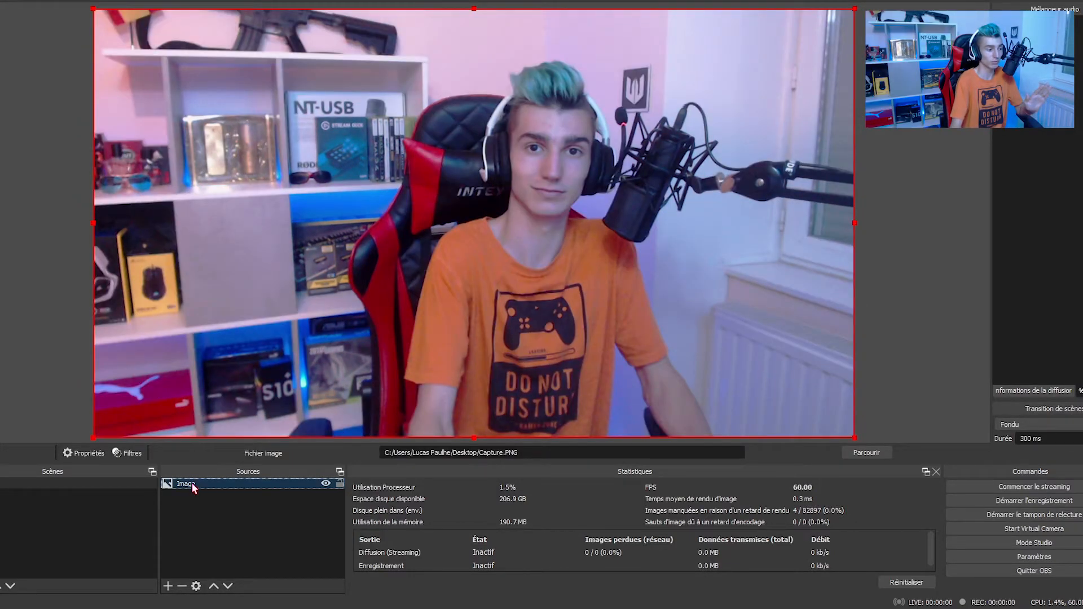
{"action": "right_click", "coordinate": [193, 486]}
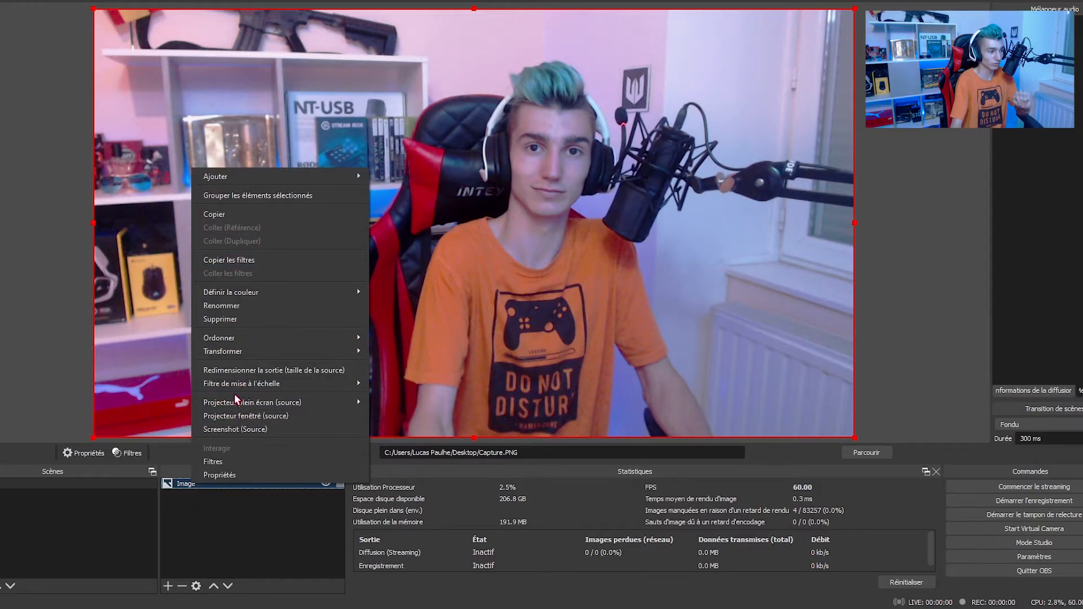
{"action": "left_click", "coordinate": [224, 461]}
{"action": "left_click", "coordinate": [293, 508]}
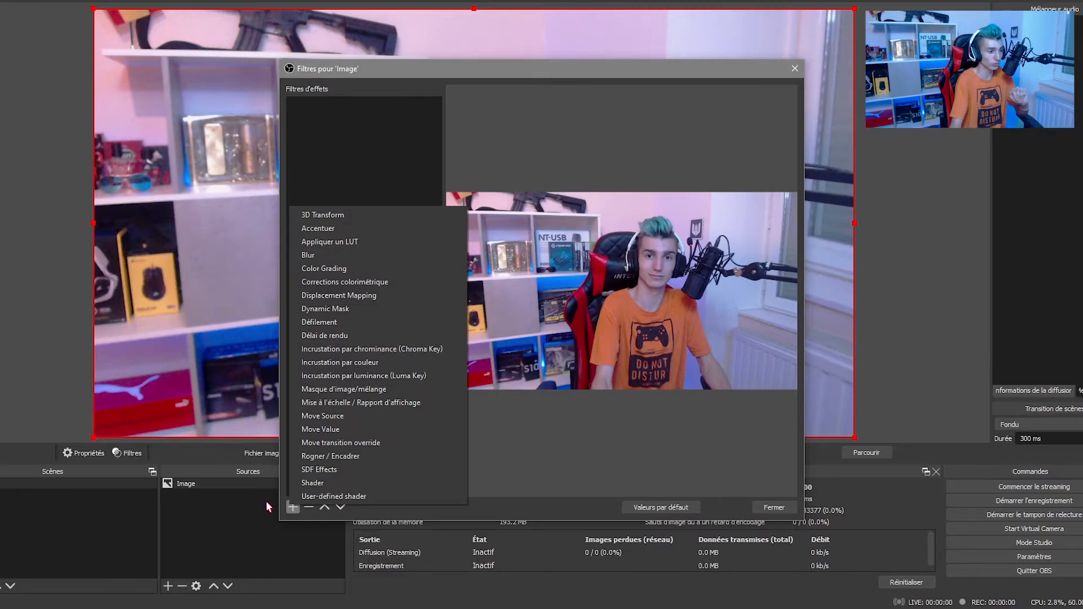
{"action": "left_click", "coordinate": [342, 390]}
{"action": "key", "text": "Return"}
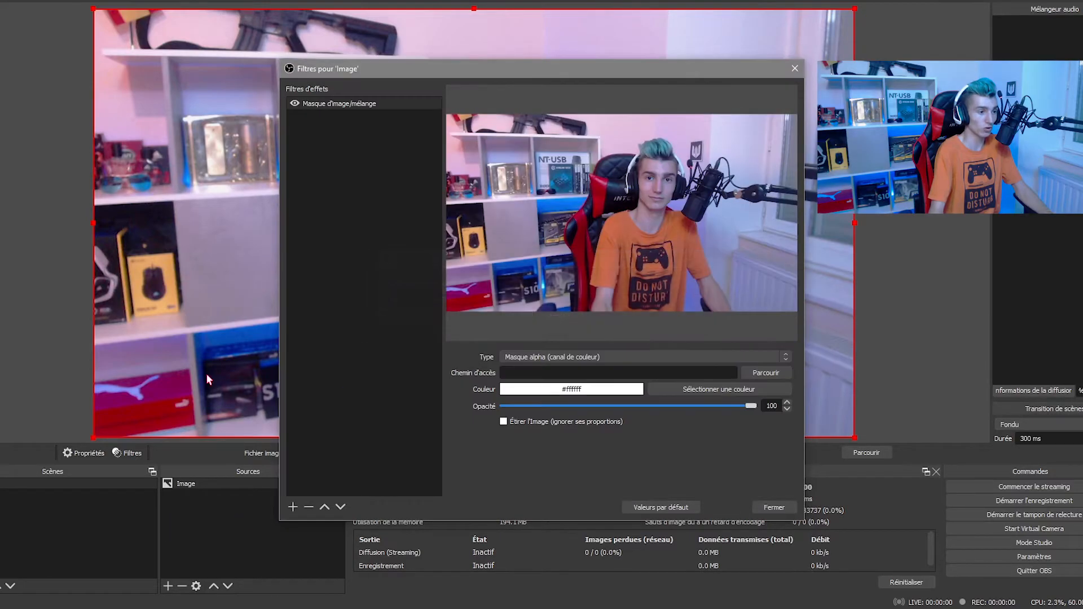
Set the mask type to Masque alpha (canal alpha), load Sans-titre-2.png from the Desktop as the mask, and close the filters.
{"action": "left_click", "coordinate": [526, 357]}
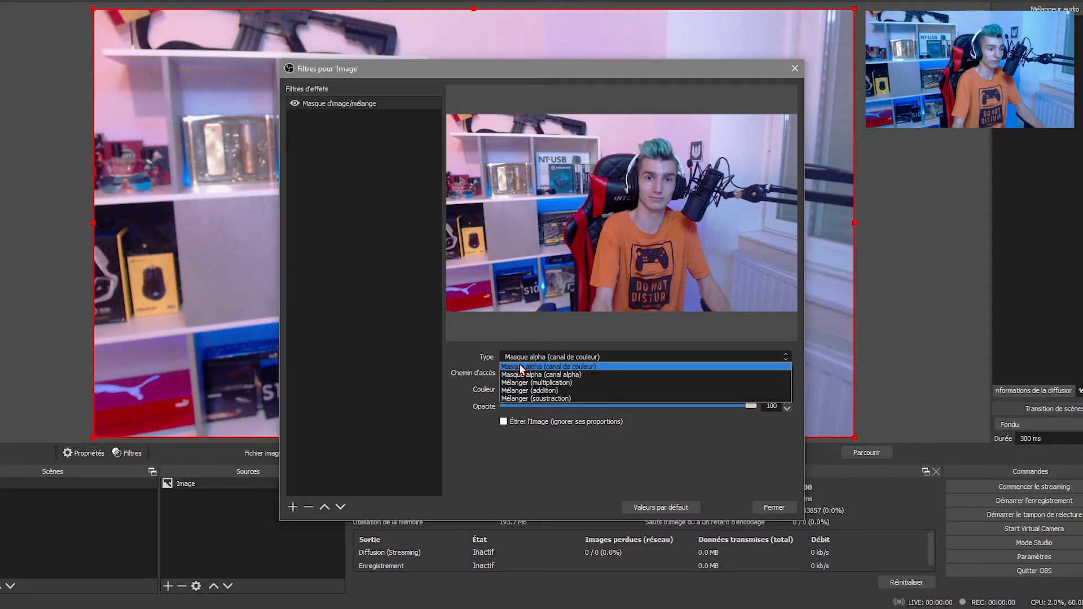
{"action": "left_click", "coordinate": [575, 376]}
{"action": "left_click", "coordinate": [767, 373]}
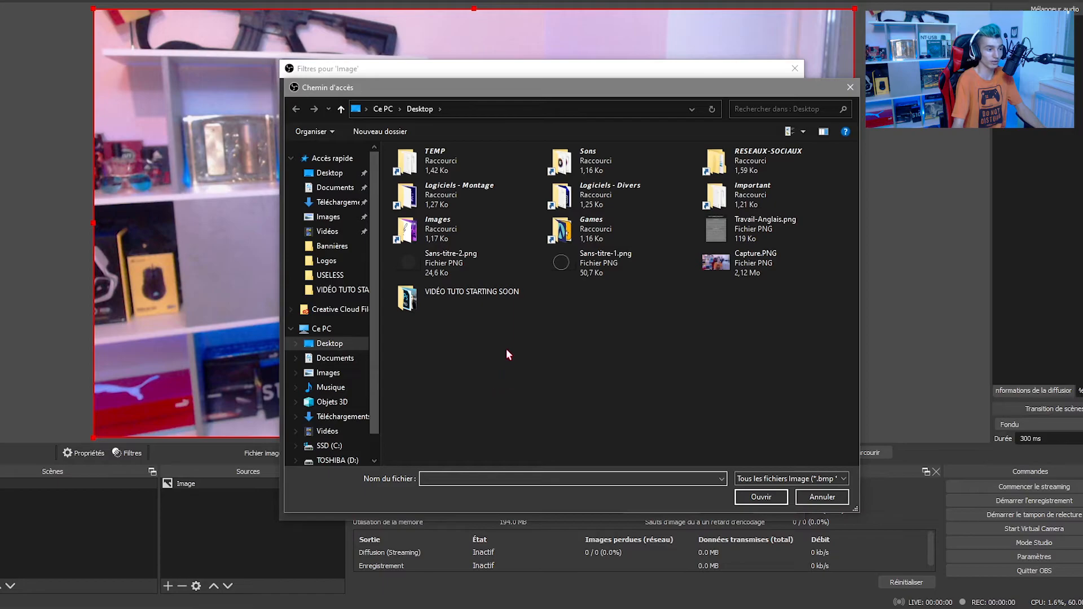
{"action": "left_click", "coordinate": [435, 271]}
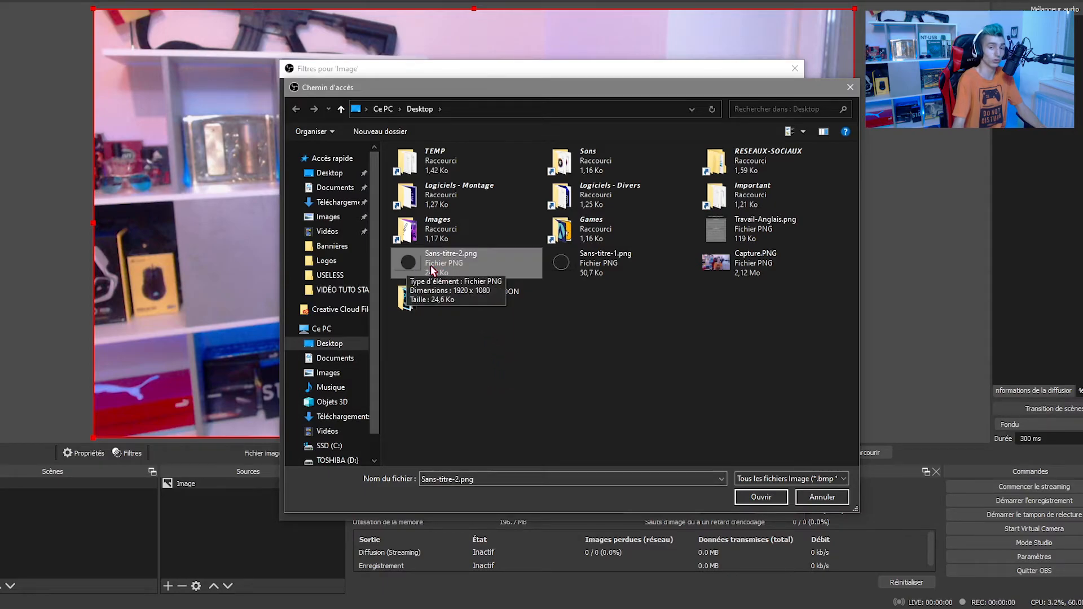
{"action": "double_click", "coordinate": [447, 273]}
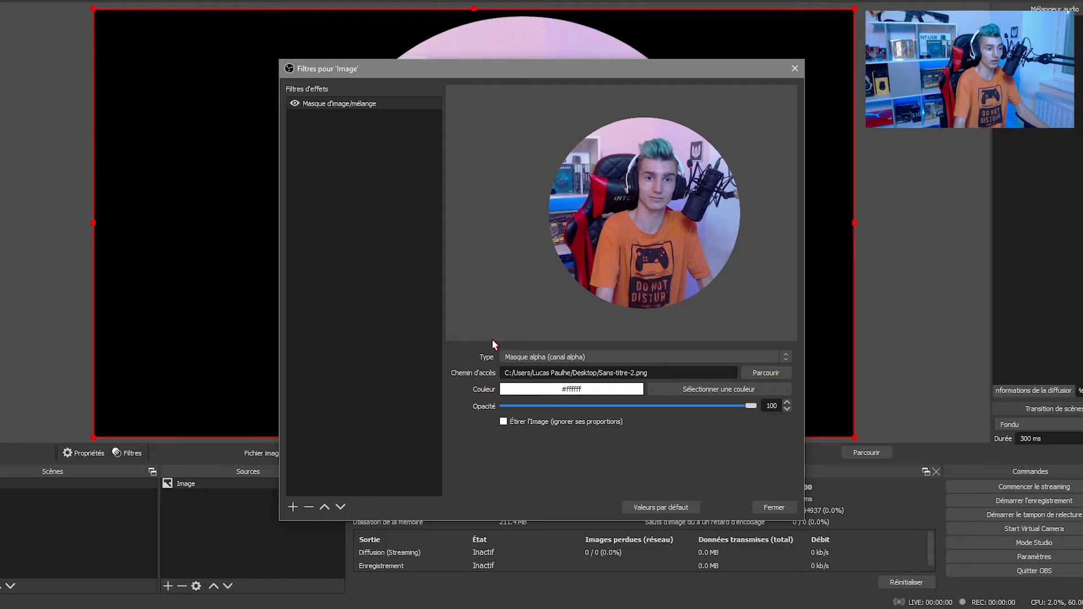
{"action": "left_click", "coordinate": [772, 509]}
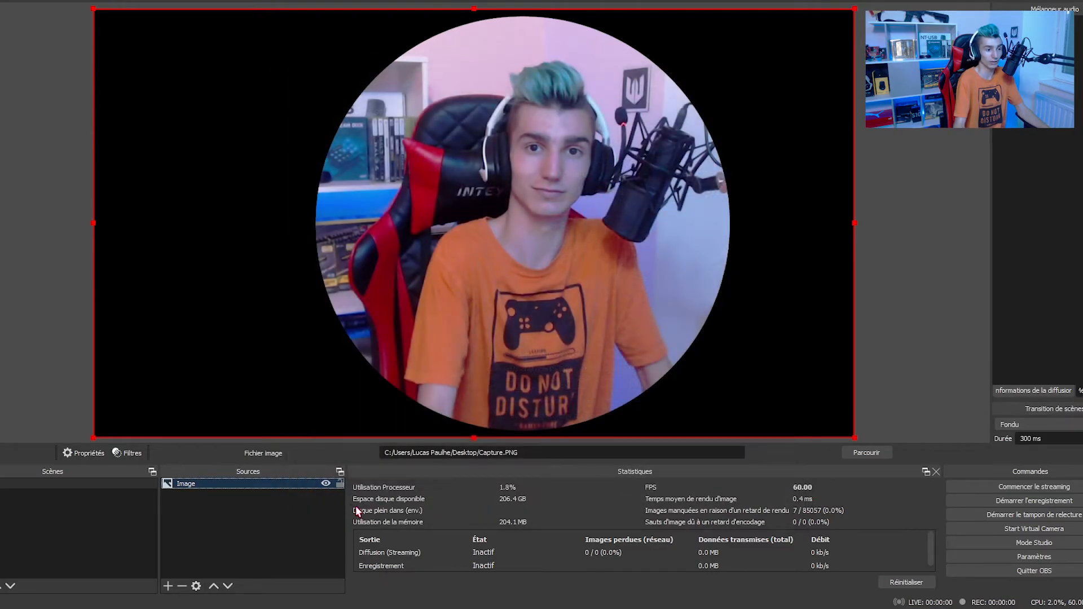
Try scaling the circular masked image down to just over half the canvas width and moving it towards the canvas centre.
{"action": "left_click_drag", "start_coordinate": [855, 223], "coordinate": [524, 235]}
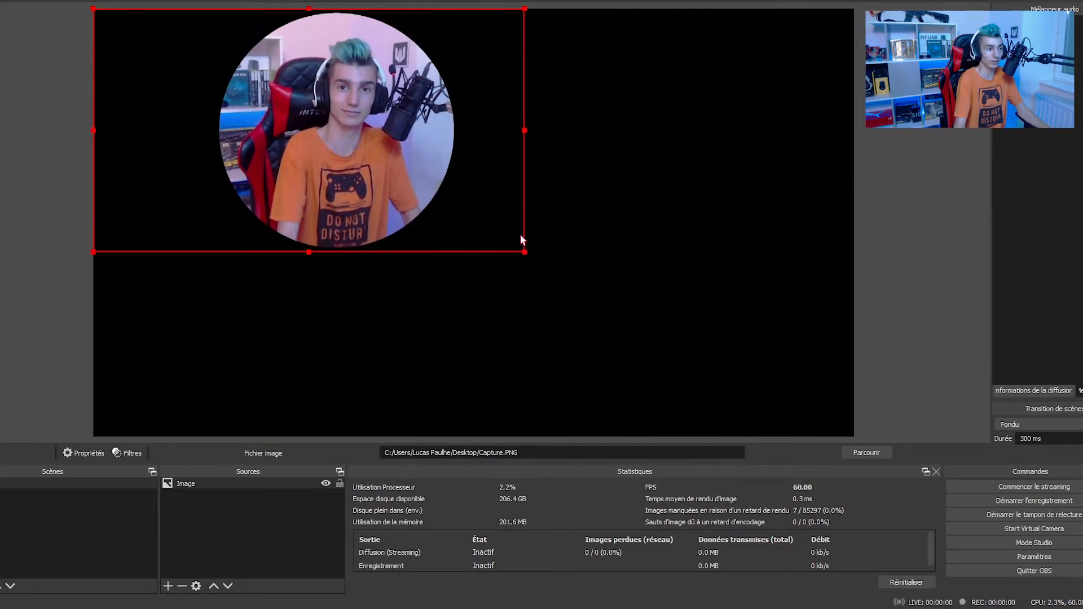
{"action": "left_click_drag", "start_coordinate": [444, 181], "coordinate": [568, 276]}
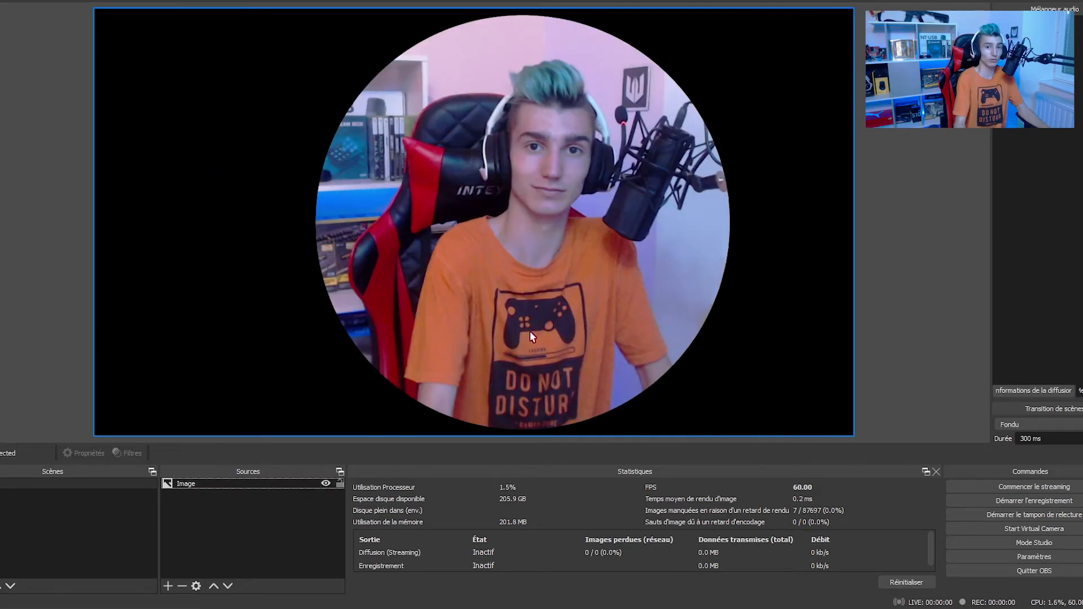
Add a new image source Image 2 using Sans-titre-1.png from the Desktop and align its white ring around the circular image.
{"action": "left_click", "coordinate": [168, 587]}
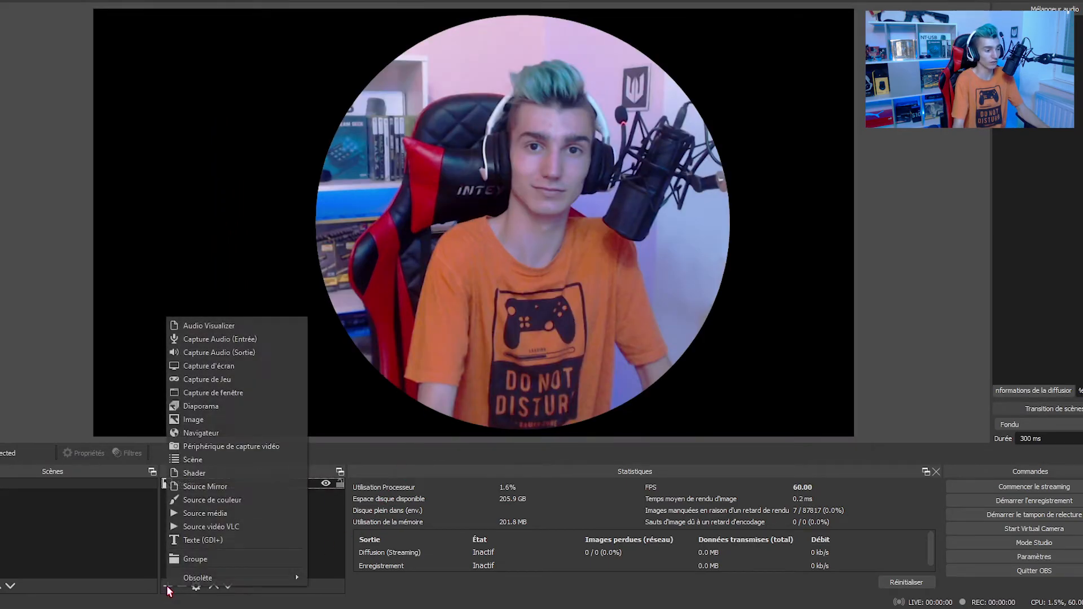
{"action": "left_click", "coordinate": [225, 423]}
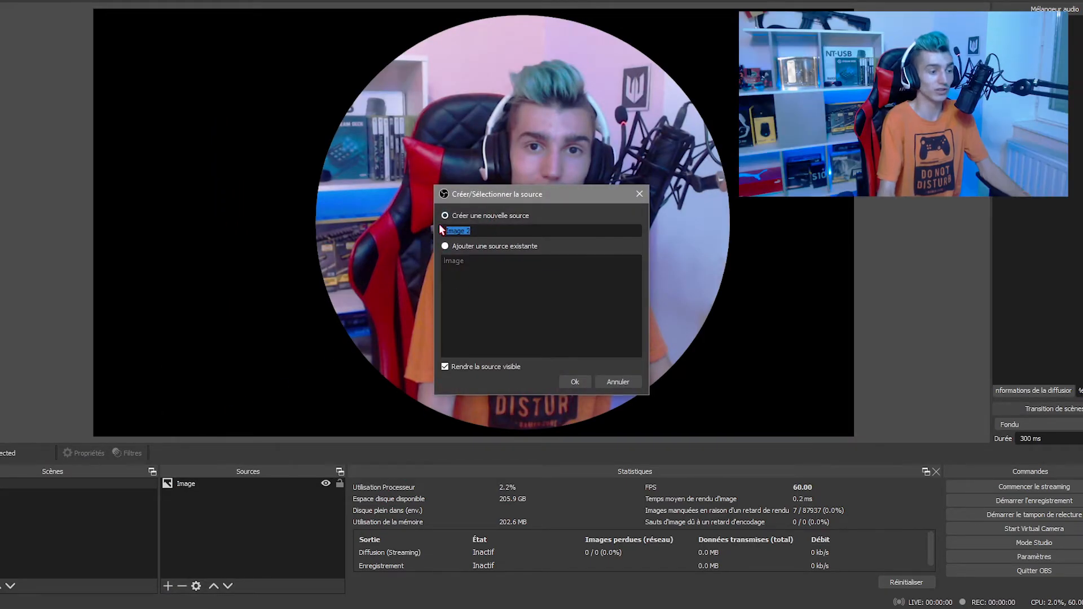
{"action": "left_click", "coordinate": [575, 383]}
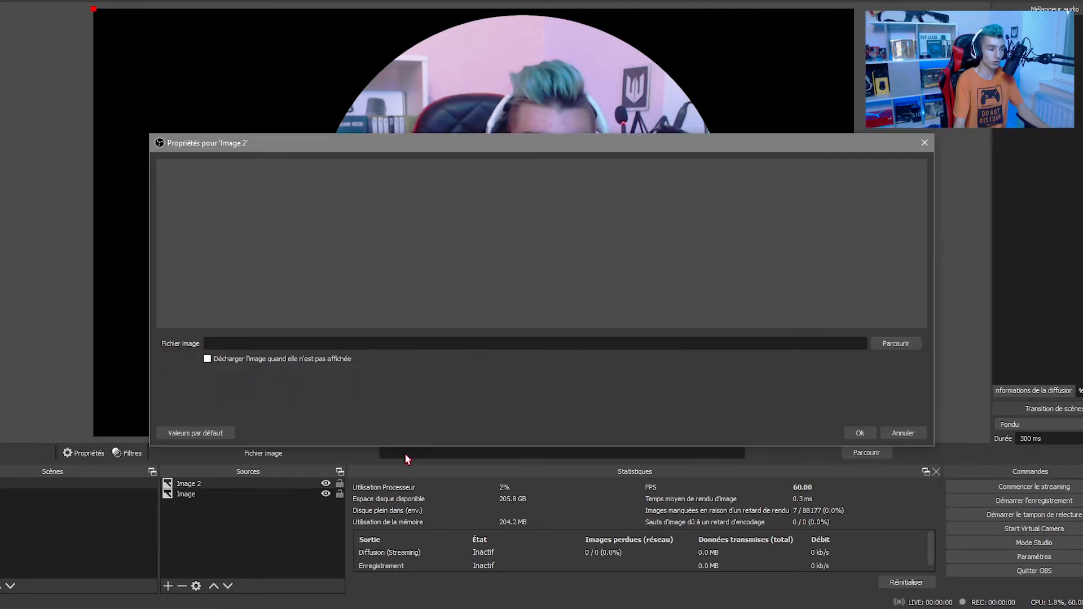
{"action": "left_click", "coordinate": [898, 344]}
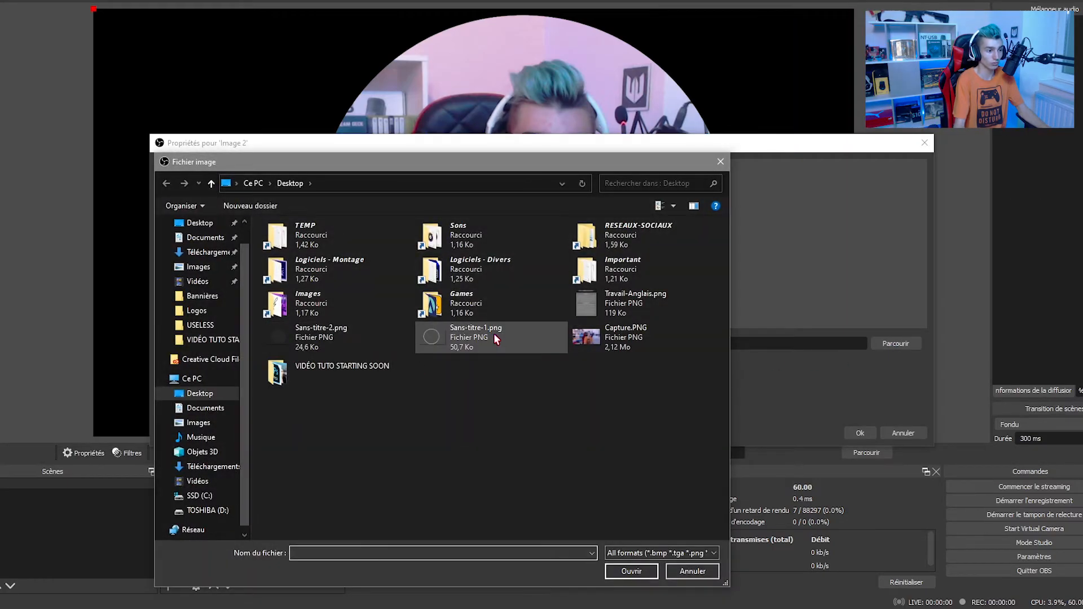
{"action": "double_click", "coordinate": [494, 334]}
{"action": "left_click", "coordinate": [860, 433]}
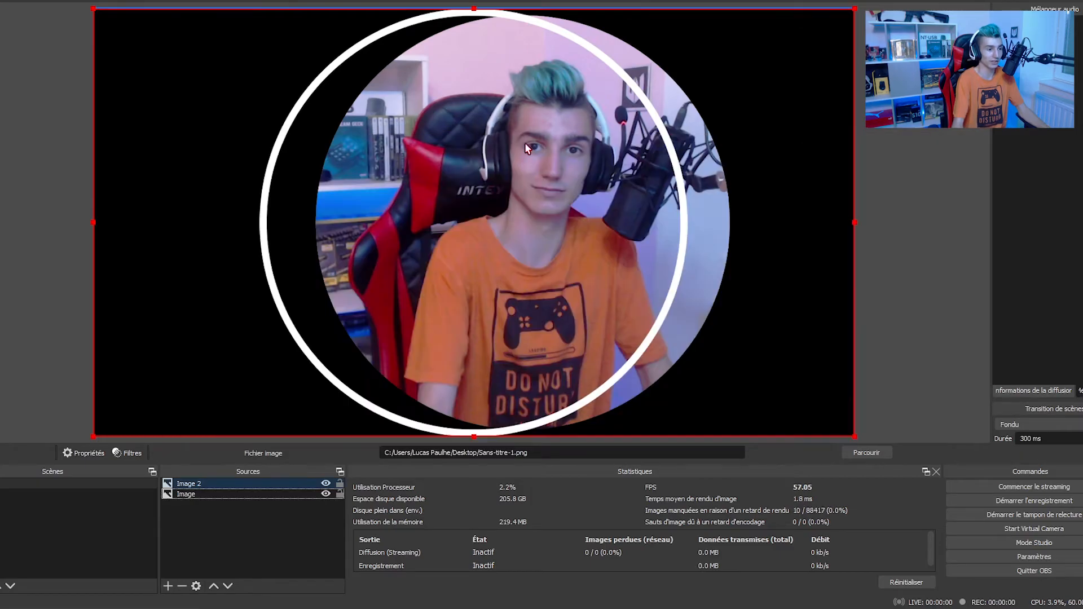
{"action": "left_click_drag", "start_coordinate": [612, 168], "coordinate": [662, 167]}
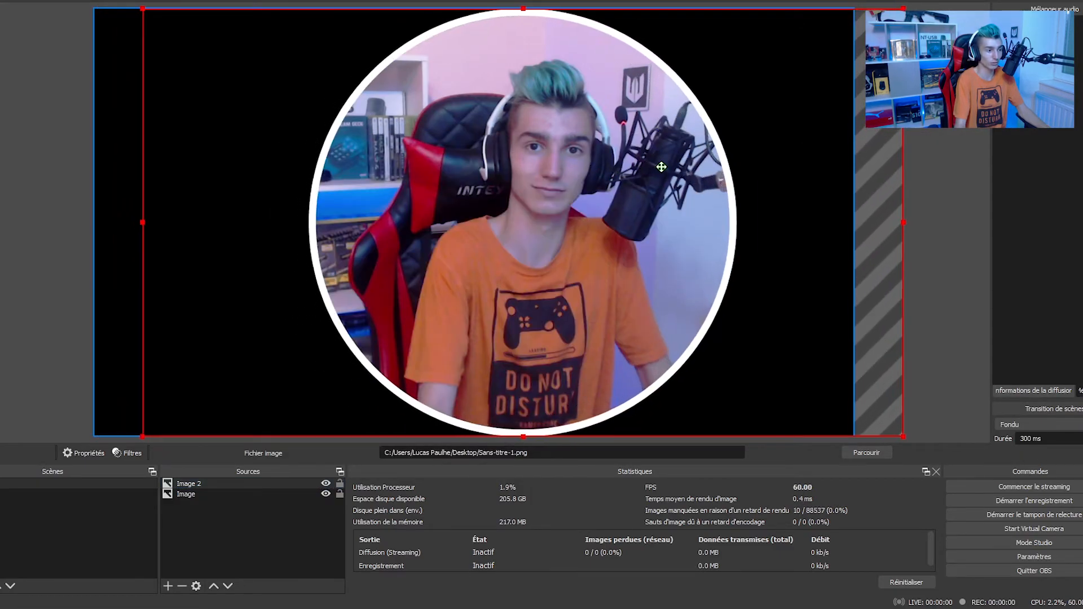
{"action": "left_click", "coordinate": [927, 236]}
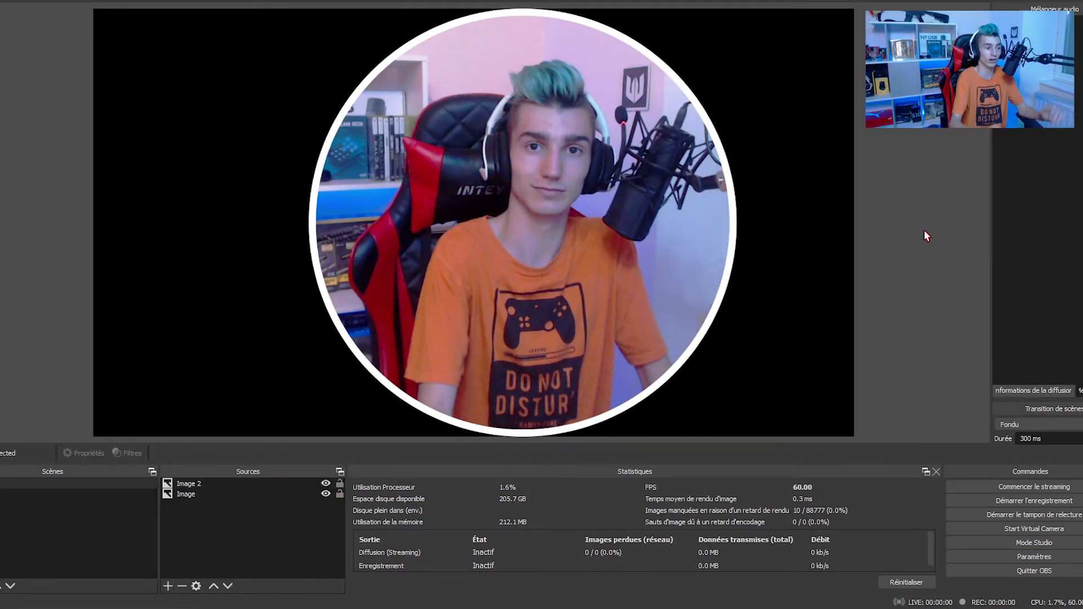
Create a group named Cam containing the Image 2 and Image sources.
{"action": "left_click", "coordinate": [218, 485]}
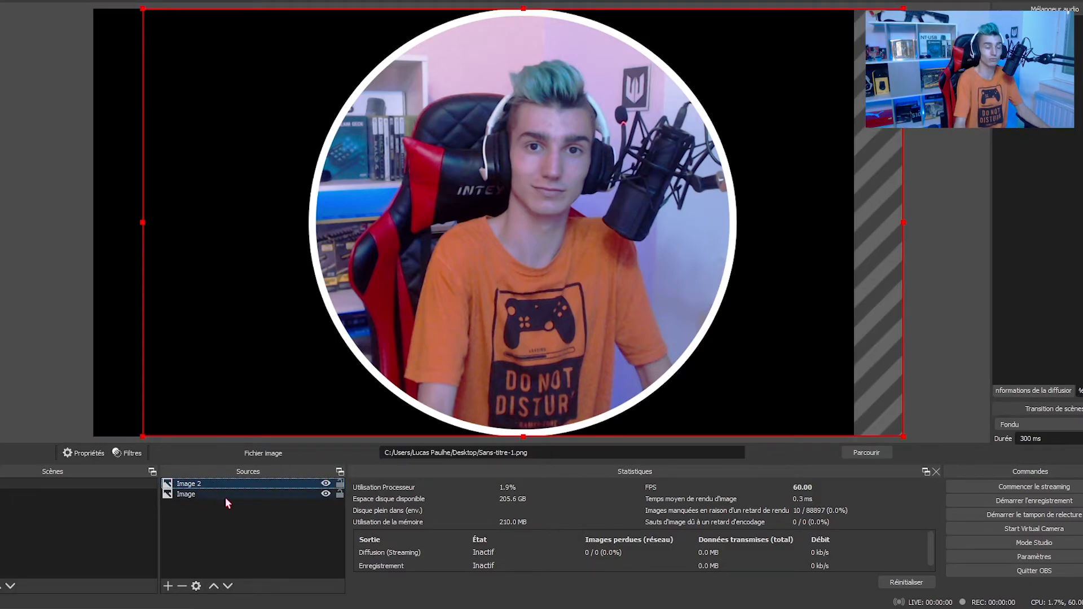
{"action": "left_click", "coordinate": [201, 494], "text": "ctrl"}
{"action": "left_click", "coordinate": [168, 586]}
{"action": "left_click", "coordinate": [187, 554]}
{"action": "type", "text": "Cam"}
{"action": "key", "text": "Return"}
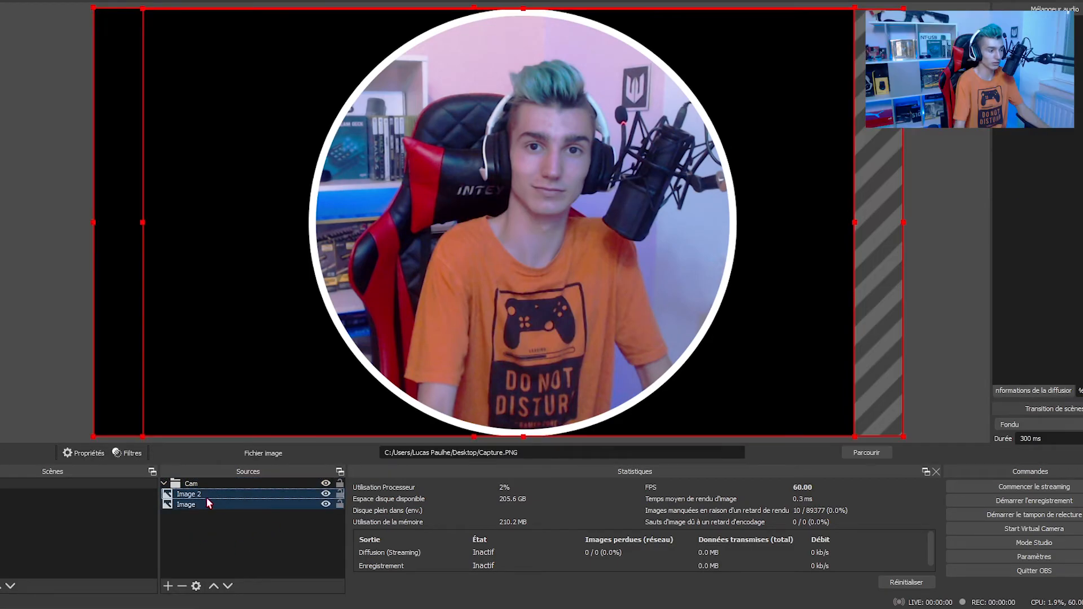
{"action": "left_click", "coordinate": [193, 518]}
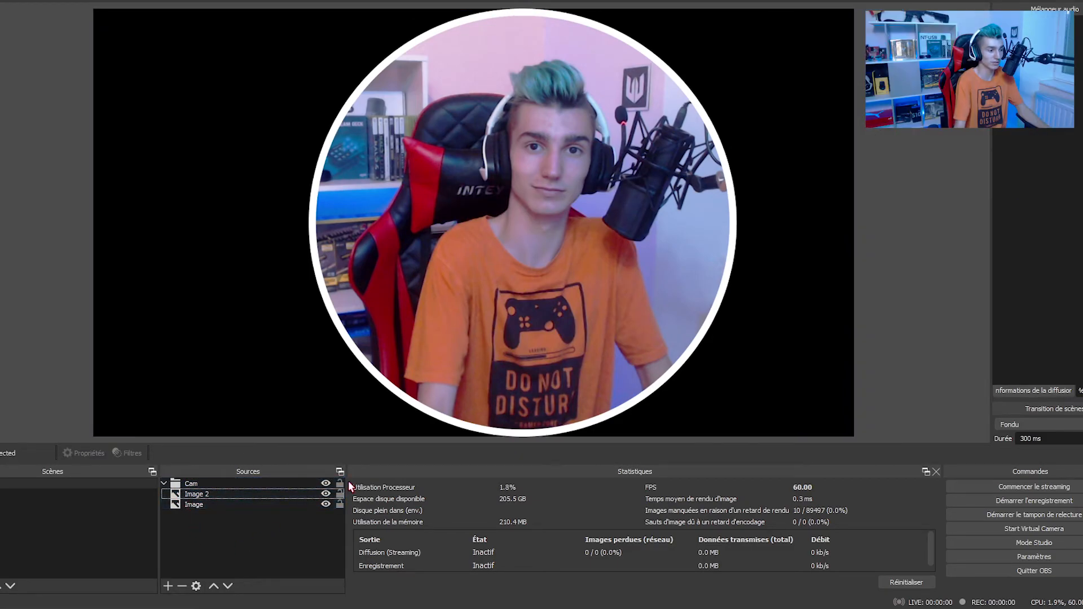
Hide and show the Cam group twice to check that it controls both images together.
{"action": "left_click", "coordinate": [326, 484]}
{"action": "left_click", "coordinate": [326, 484]}
{"action": "left_click", "coordinate": [327, 484]}
{"action": "left_click", "coordinate": [326, 484]}
Collapse the Cam group in the source list and scale it down in the preview to about half its width.
{"action": "left_click", "coordinate": [165, 485]}
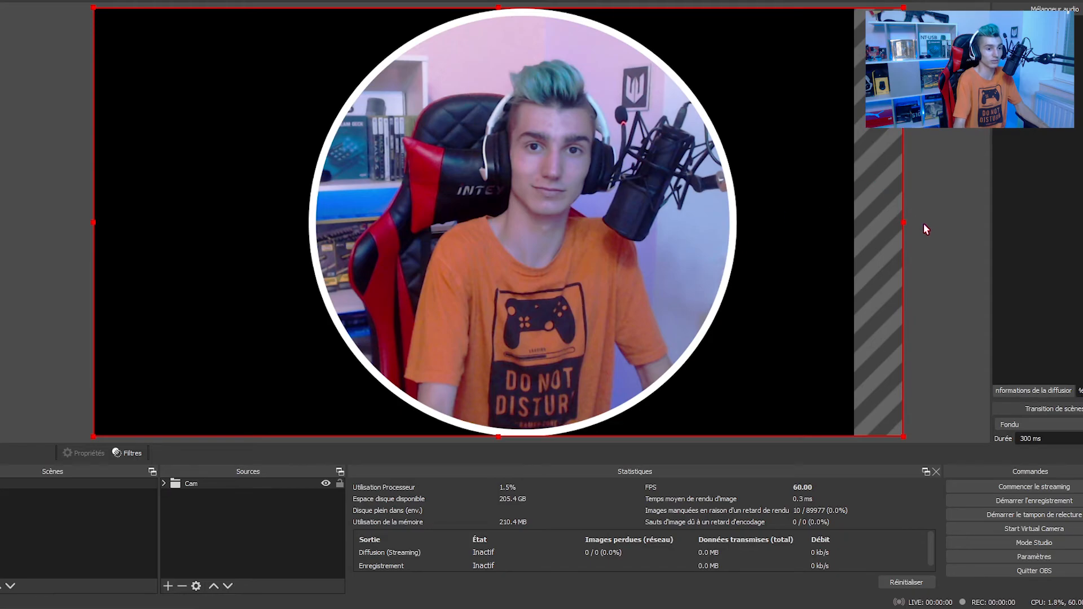
{"action": "left_click_drag", "start_coordinate": [903, 221], "coordinate": [481, 193]}
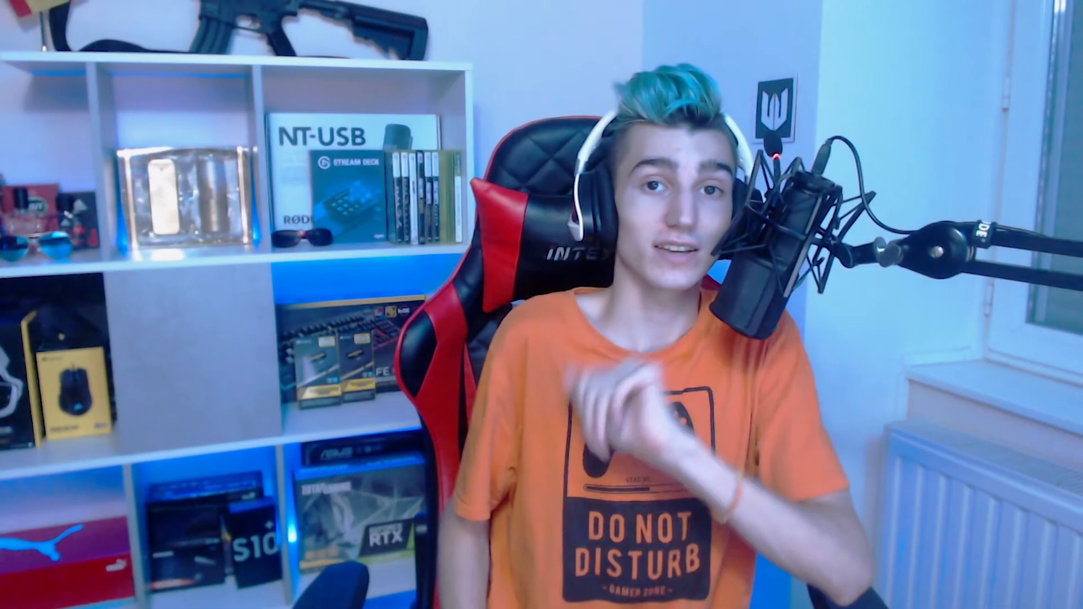